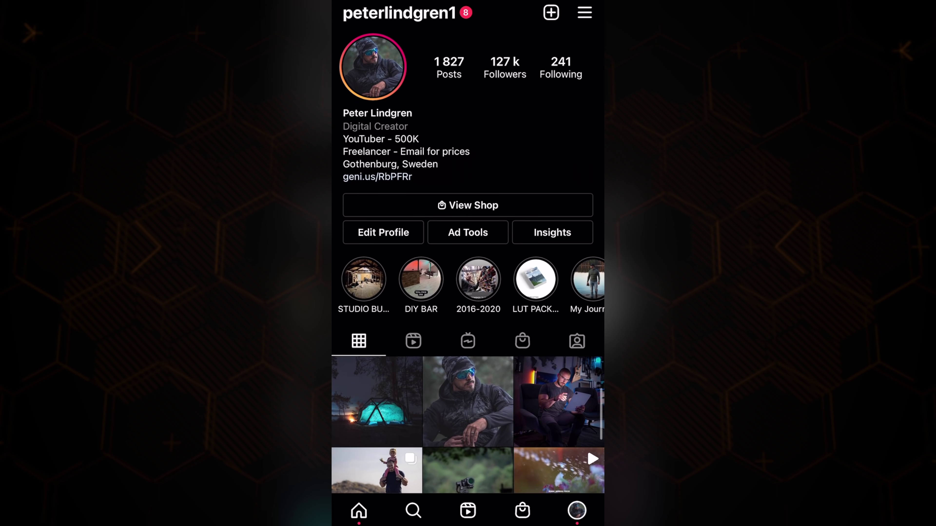
Keyframe the mGlitch Shake Horizontal Strength at 1,16 % on the garden clip
{"action": "scroll", "coordinate": [467, 258], "scroll_direction": "down", "scroll_amount": 3}
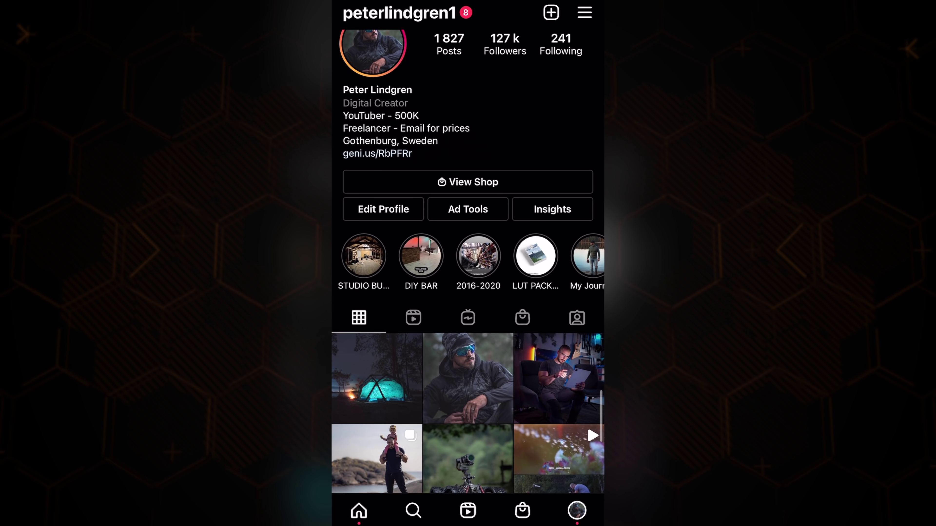
{"action": "scroll", "coordinate": [468, 258], "scroll_direction": "down", "scroll_amount": 3}
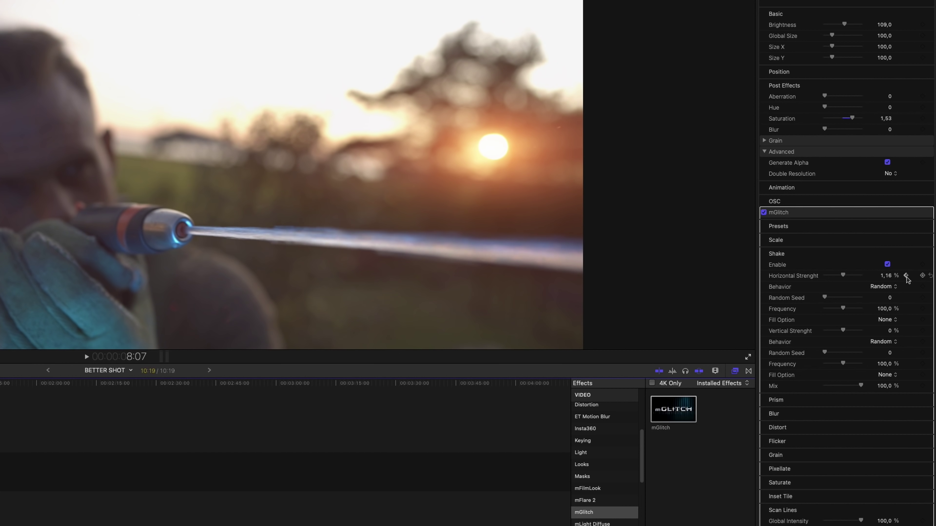
{"action": "left_click", "coordinate": [923, 276]}
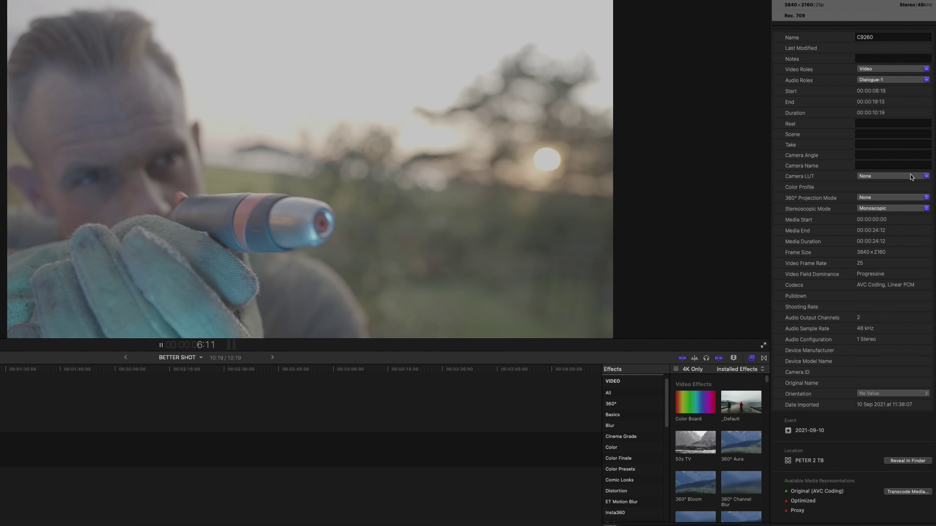
Choose BASE GRADE CINEMATIC LUT as the hose clip's Camera LUT
{"action": "left_click", "coordinate": [910, 176]}
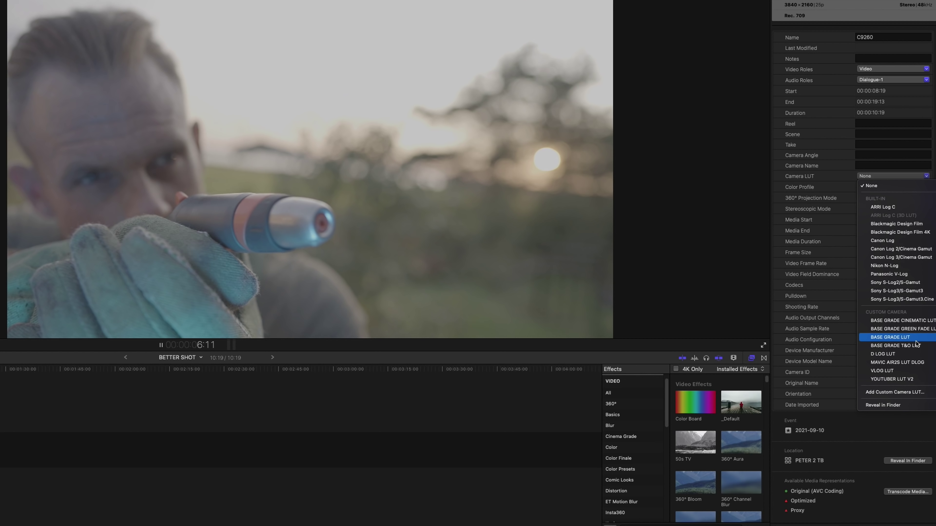
{"action": "left_click", "coordinate": [925, 322]}
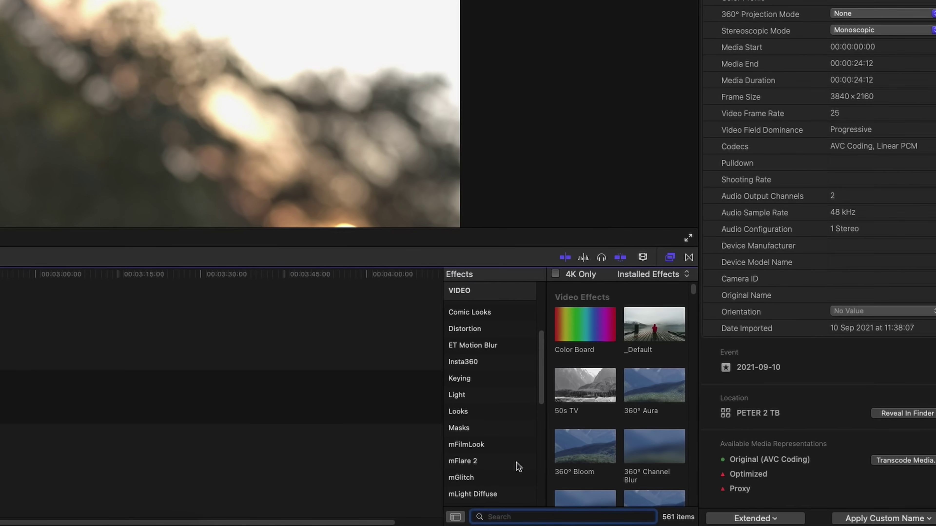
Drag Warm Studio Light from the mFlare 2 category onto the hose clip
{"action": "left_click", "coordinate": [822, 490]}
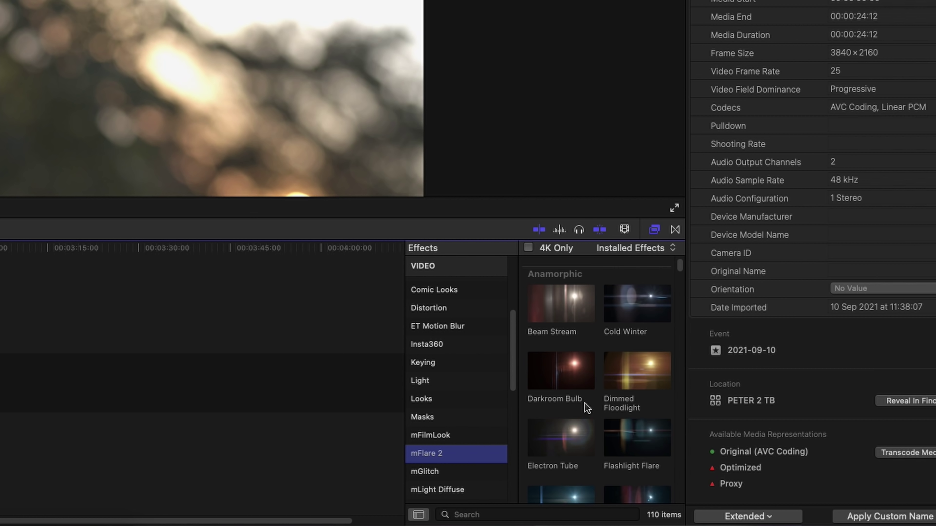
{"action": "scroll", "coordinate": [584, 402], "scroll_direction": "down", "scroll_amount": 15}
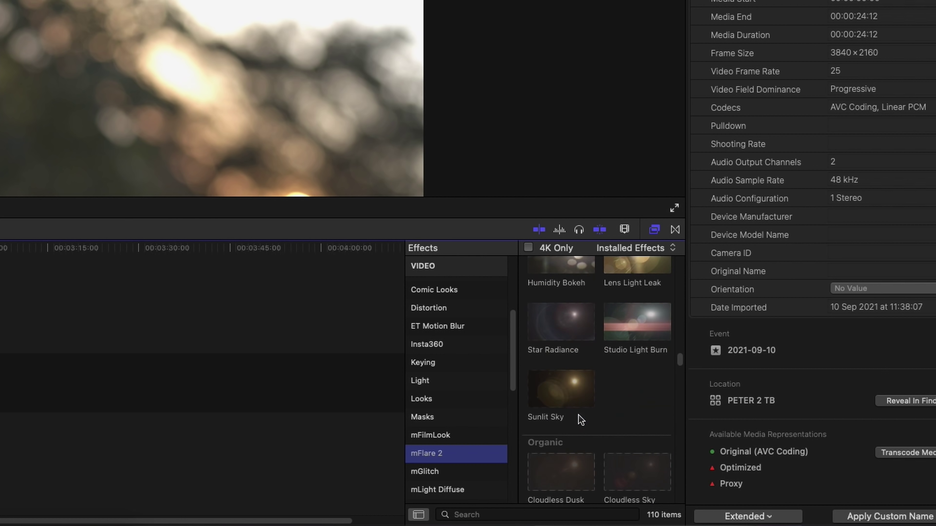
{"action": "scroll", "coordinate": [581, 419], "scroll_direction": "down", "scroll_amount": 15}
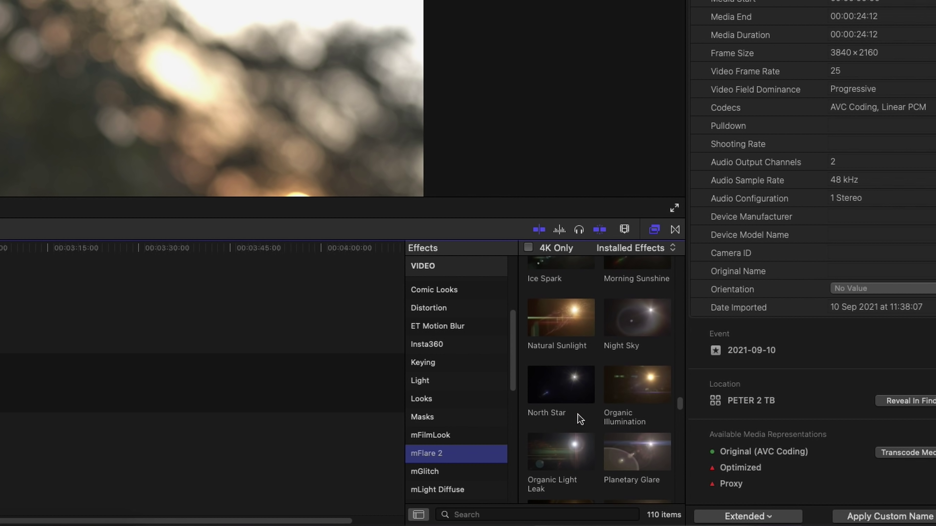
{"action": "scroll", "coordinate": [580, 420], "scroll_direction": "down", "scroll_amount": 12}
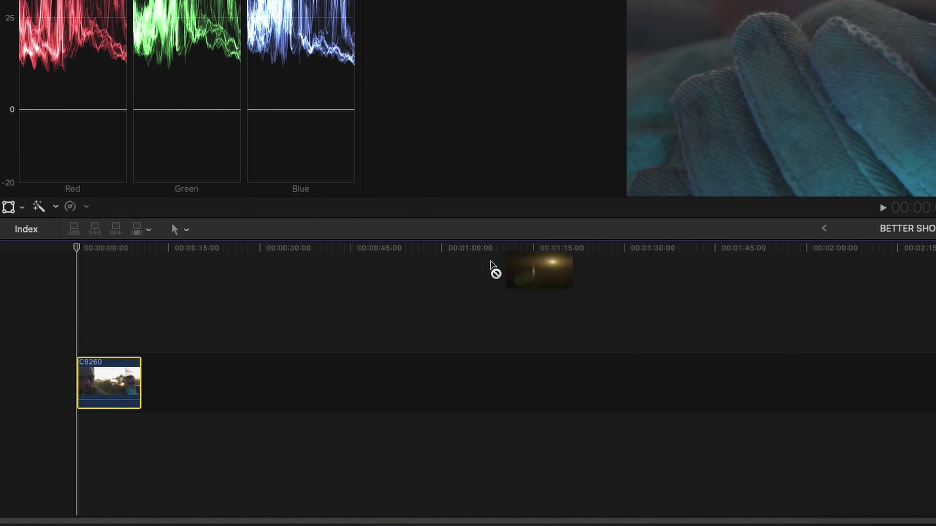
{"action": "left_click_drag", "start_coordinate": [495, 267], "coordinate": [117, 374]}
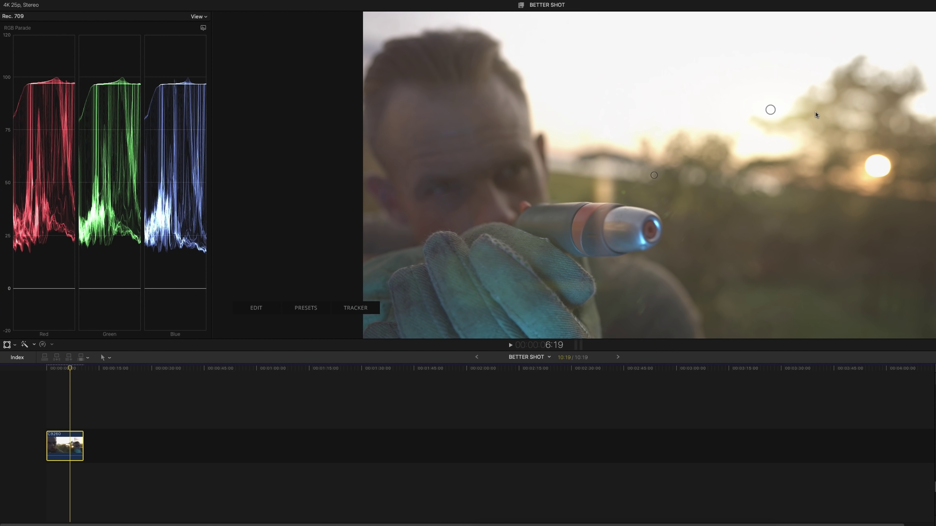
Place the flare glow on the sun and shift its palette from green toward orange
{"action": "left_click_drag", "start_coordinate": [770, 109], "coordinate": [877, 168]}
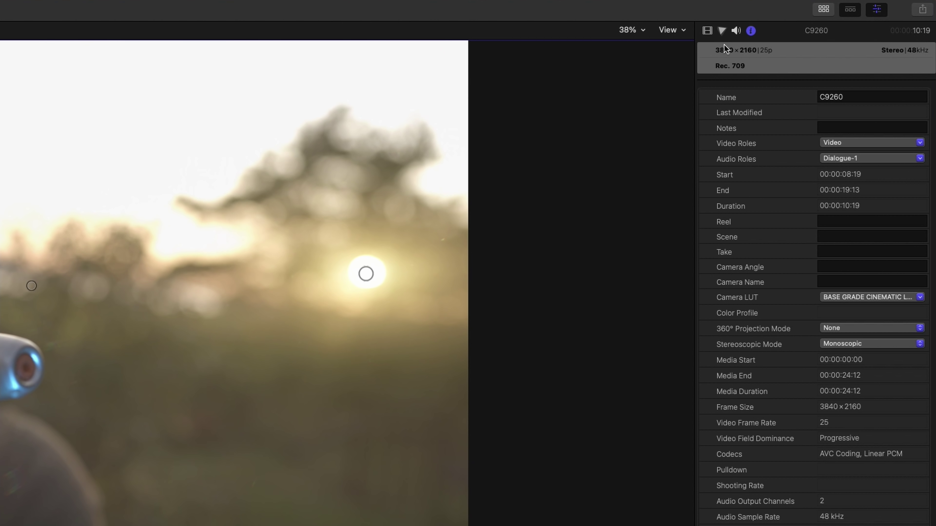
{"action": "left_click", "coordinate": [707, 30]}
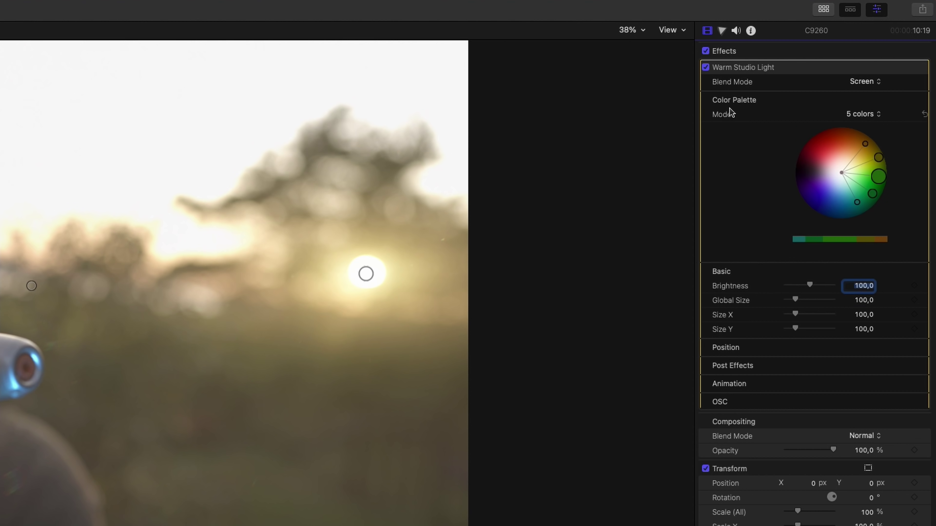
{"action": "left_click_drag", "start_coordinate": [878, 177], "coordinate": [872, 142]}
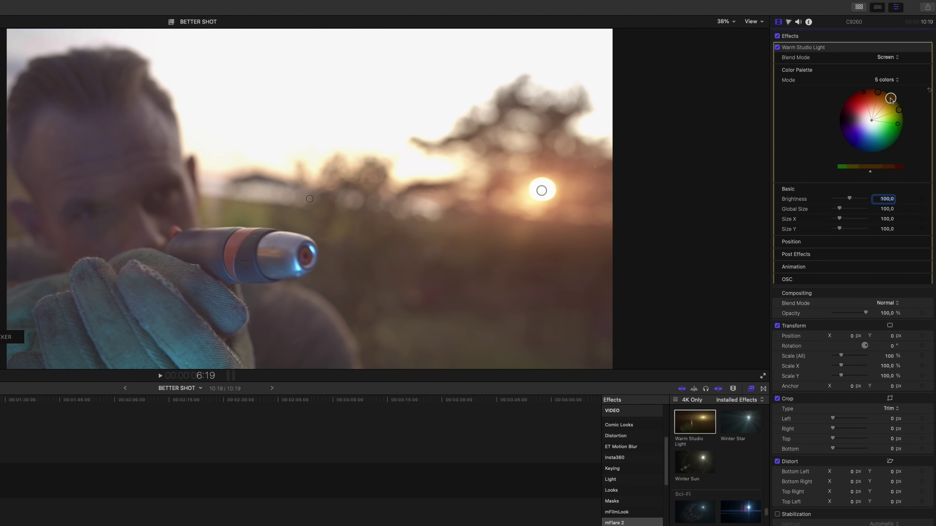
{"action": "mouse_move", "coordinate": [891, 99]}
{"action": "left_mouse_down"}
{"action": "mouse_move", "coordinate": [877, 97]}
{"action": "mouse_move", "coordinate": [888, 99]}
{"action": "left_mouse_up"}
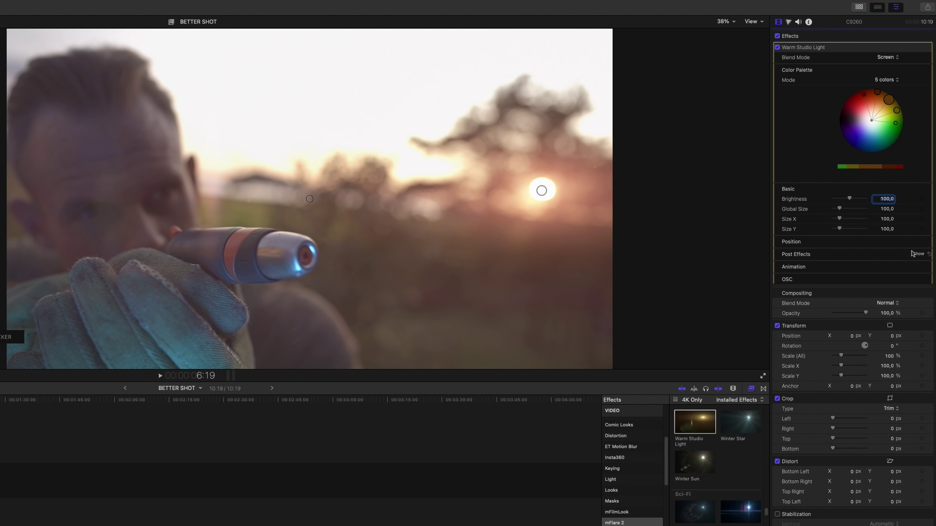
Raise Post Effects Saturation to 1,53, warm the palette slightly, and reposition the flare onto the sun
{"action": "left_click", "coordinate": [918, 254]}
{"action": "scroll", "coordinate": [850, 271], "scroll_direction": "down", "scroll_amount": 1}
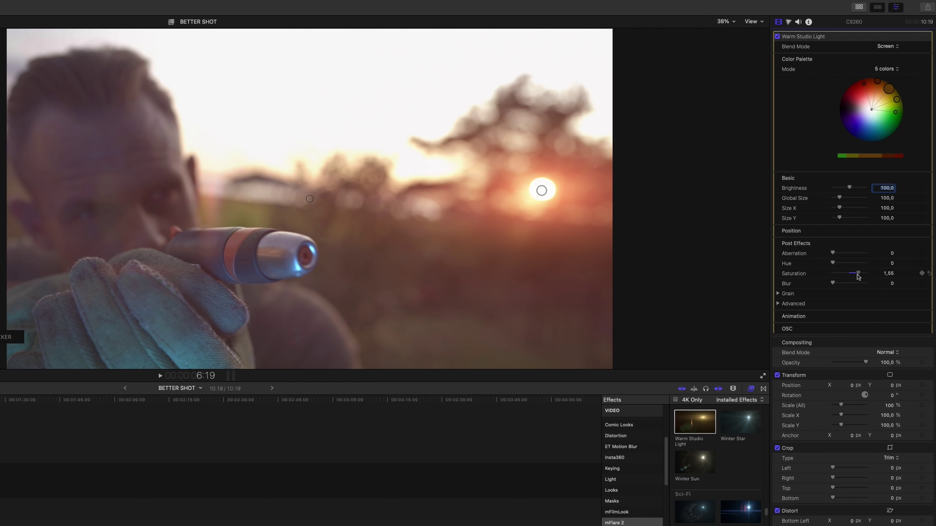
{"action": "left_click_drag", "start_coordinate": [889, 91], "coordinate": [893, 92]}
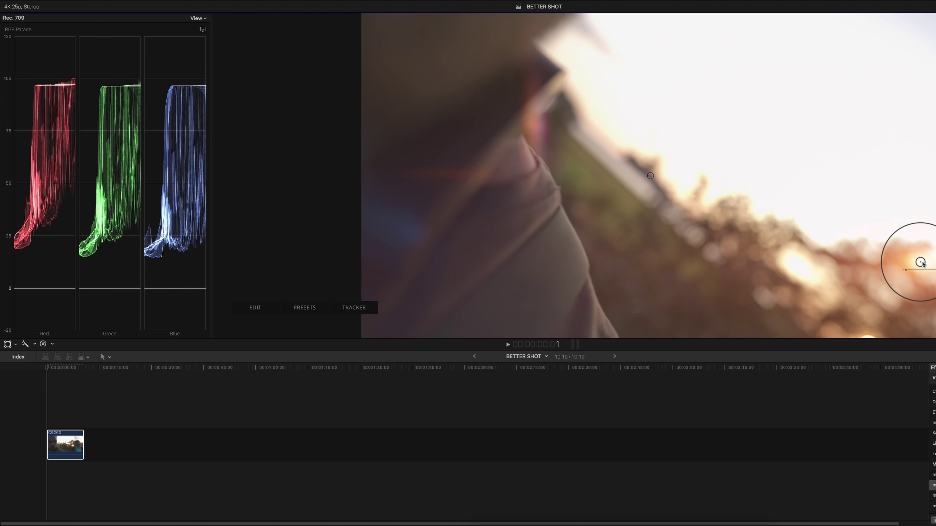
{"action": "left_click_drag", "start_coordinate": [923, 265], "coordinate": [870, 345]}
Track the sun's motion for the flare and correct the tracked position at a later frame
{"action": "left_click", "coordinate": [354, 308]}
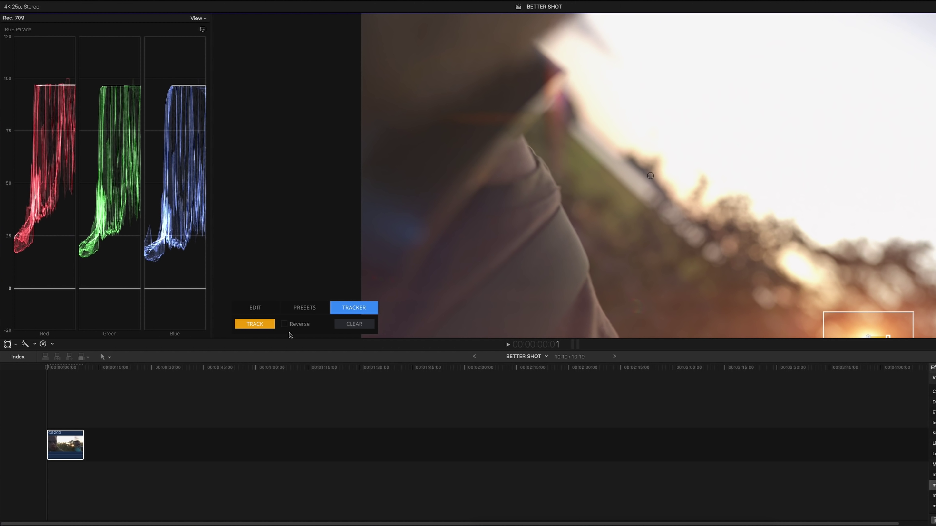
{"action": "left_click", "coordinate": [254, 325]}
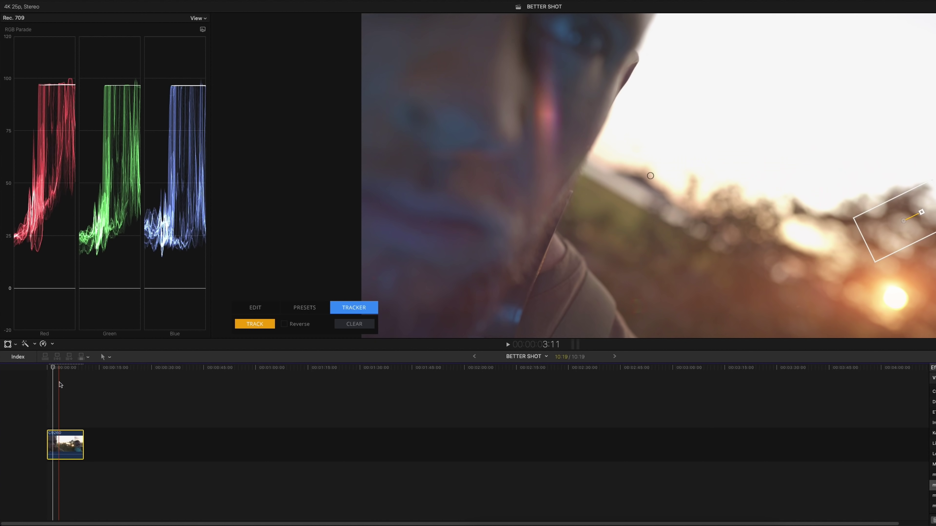
{"action": "left_click", "coordinate": [59, 382]}
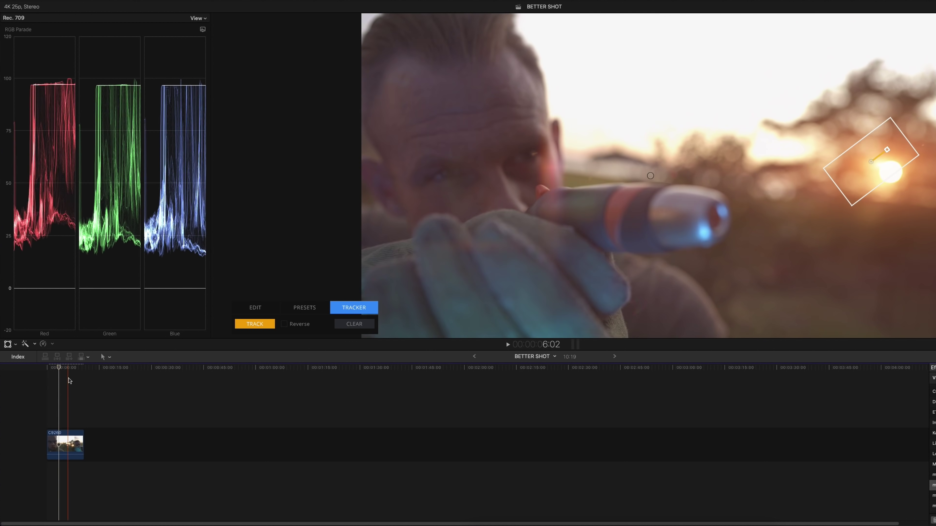
{"action": "left_click", "coordinate": [68, 444]}
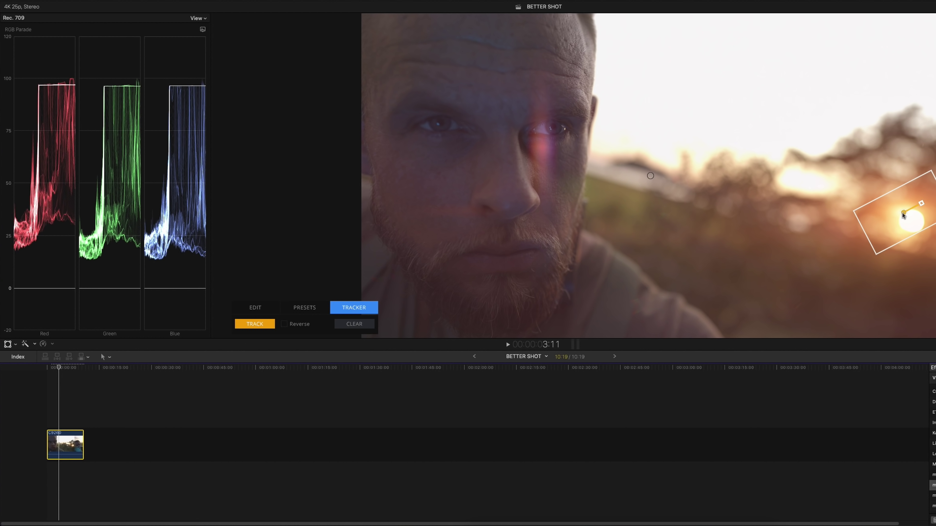
{"action": "left_click_drag", "start_coordinate": [903, 215], "coordinate": [918, 225]}
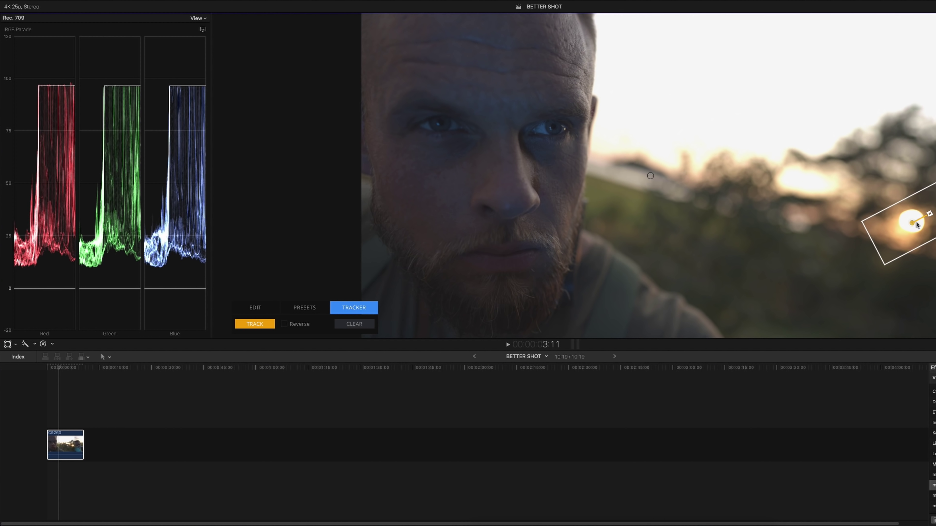
Play from the start and pause at 5:19 with the tracker on the sun
{"action": "key", "text": "Home"}
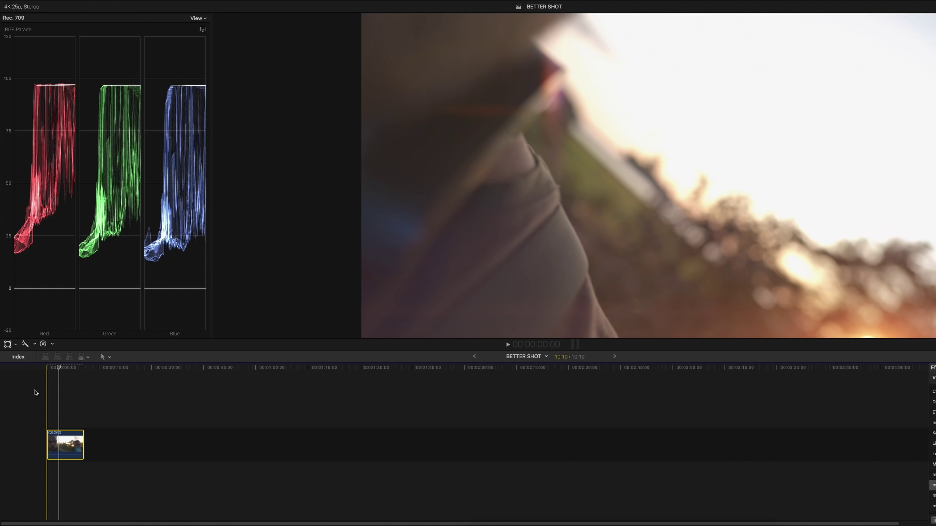
{"action": "key", "text": "space"}
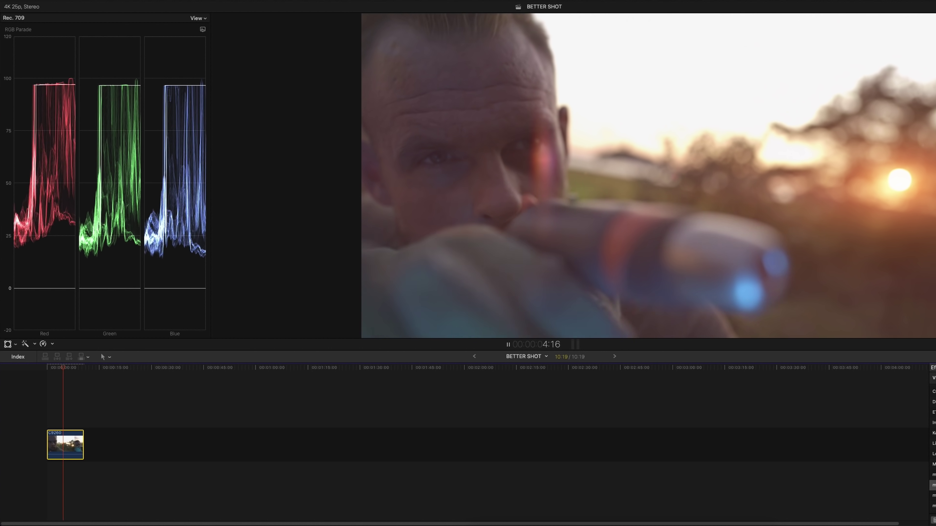
{"action": "key", "text": "space"}
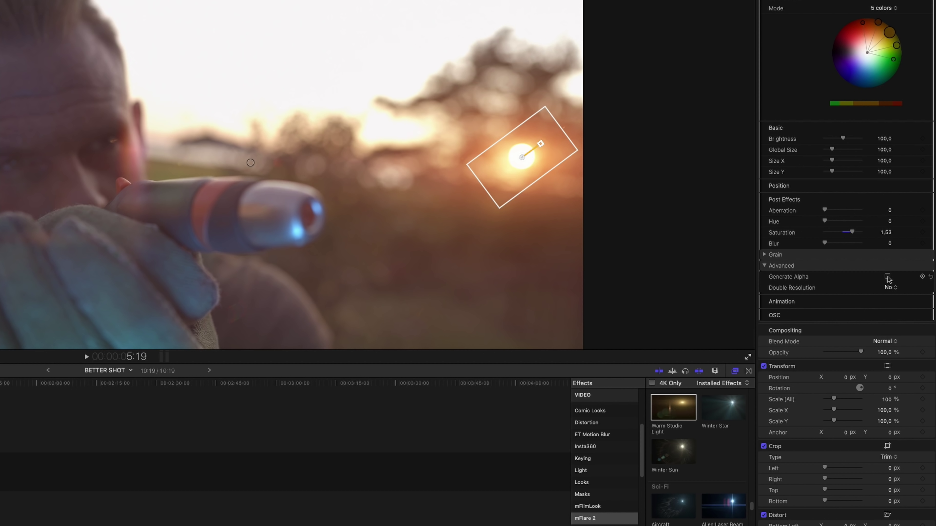
Enable the flare's Generate Alpha, then replay and pause at 4:13 where it drifts off the sun
{"action": "left_click", "coordinate": [887, 276]}
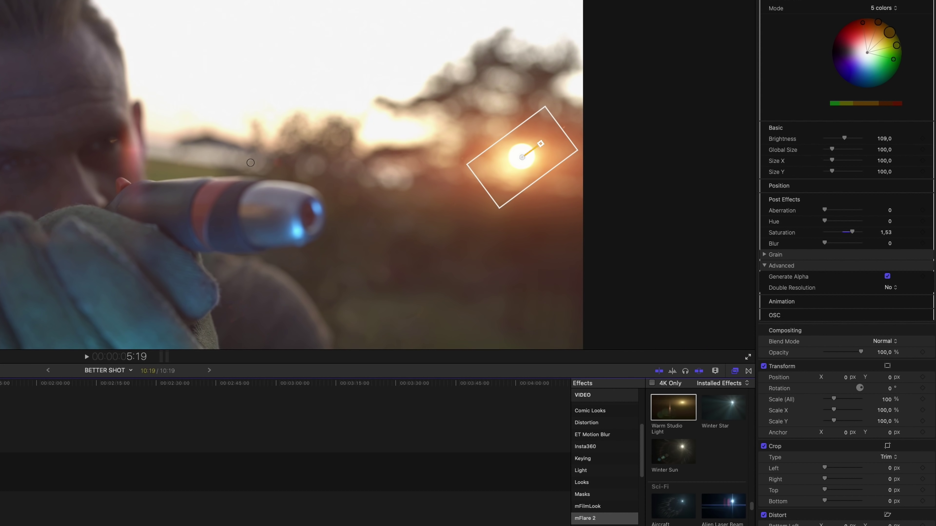
{"action": "key", "text": "Home"}
{"action": "key", "text": "space"}
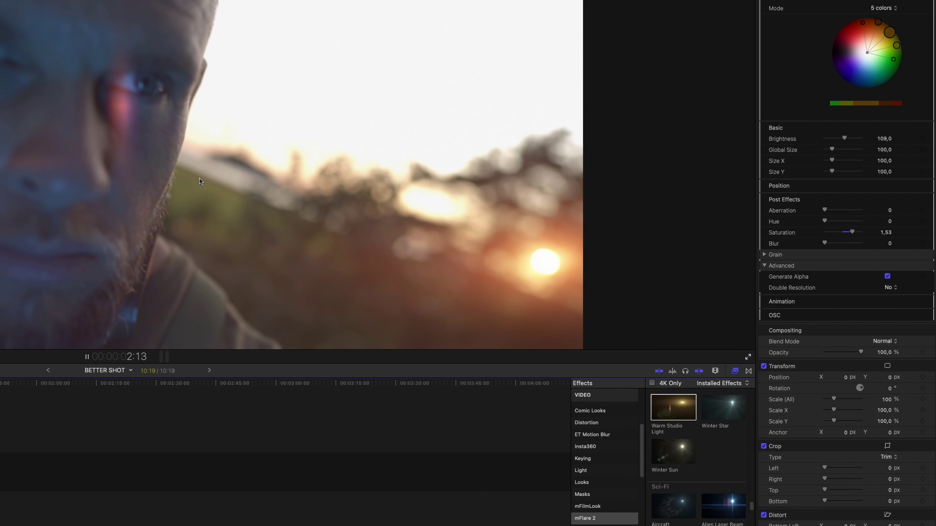
{"action": "key", "text": "space"}
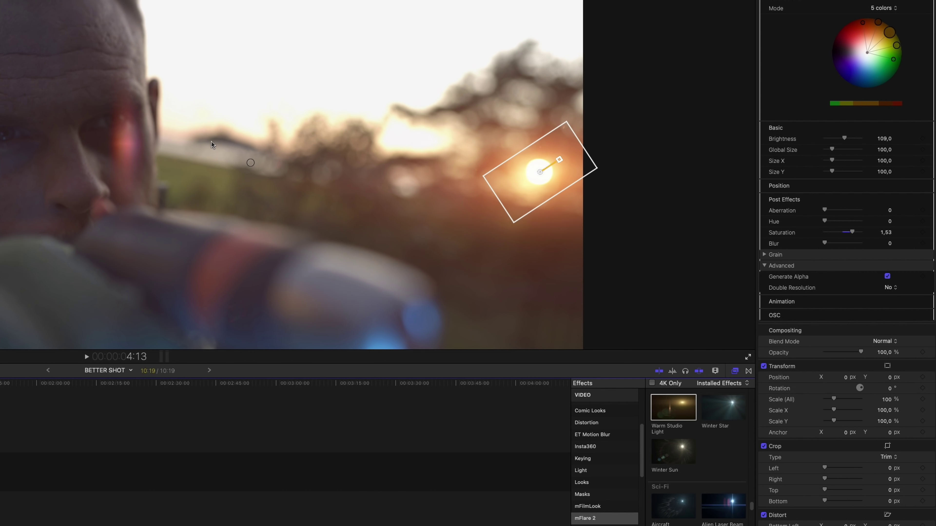
{"action": "left_click_drag", "start_coordinate": [255, 163], "coordinate": [155, 328]}
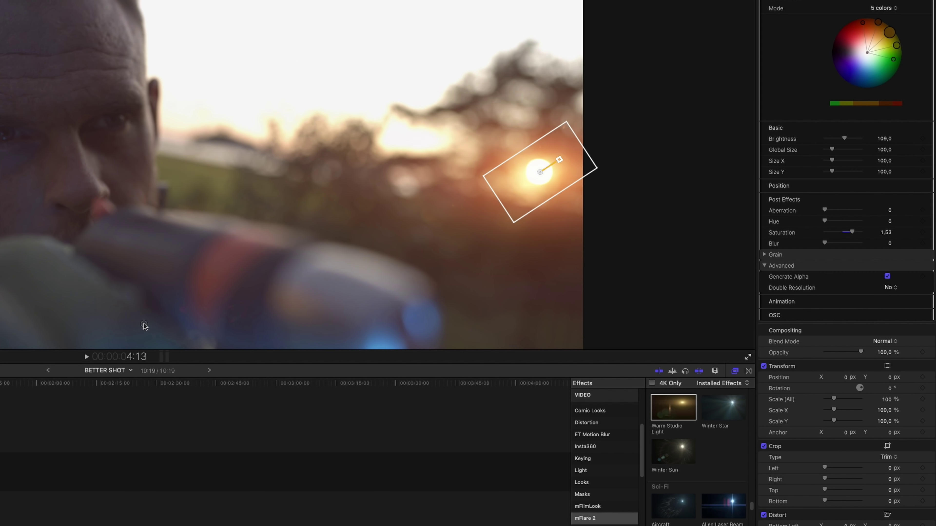
{"action": "key", "text": "Home"}
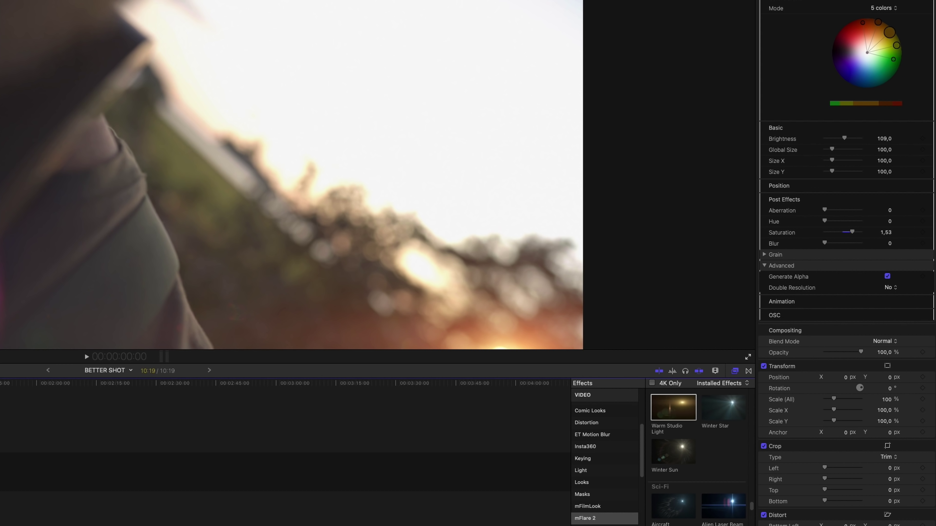
{"action": "key", "text": "space"}
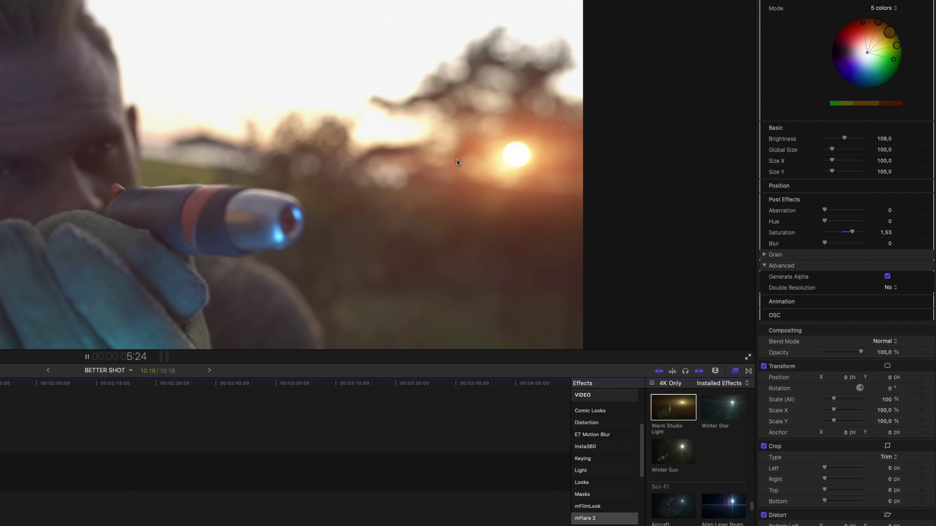
{"action": "key", "text": "space"}
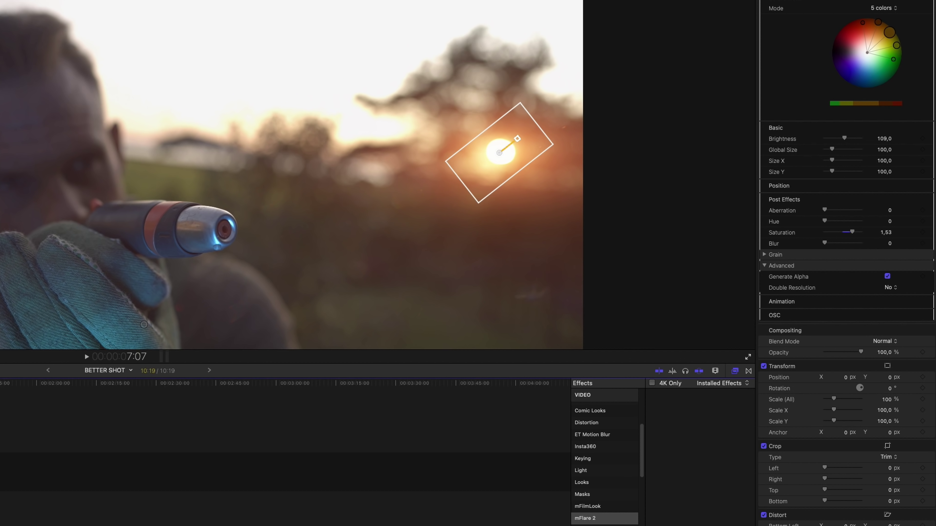
Drag mGlitch from the mGlitch category onto the C9260 clip
{"action": "scroll", "coordinate": [608, 461], "scroll_direction": "down", "scroll_amount": 1}
{"action": "left_click", "coordinate": [605, 514]}
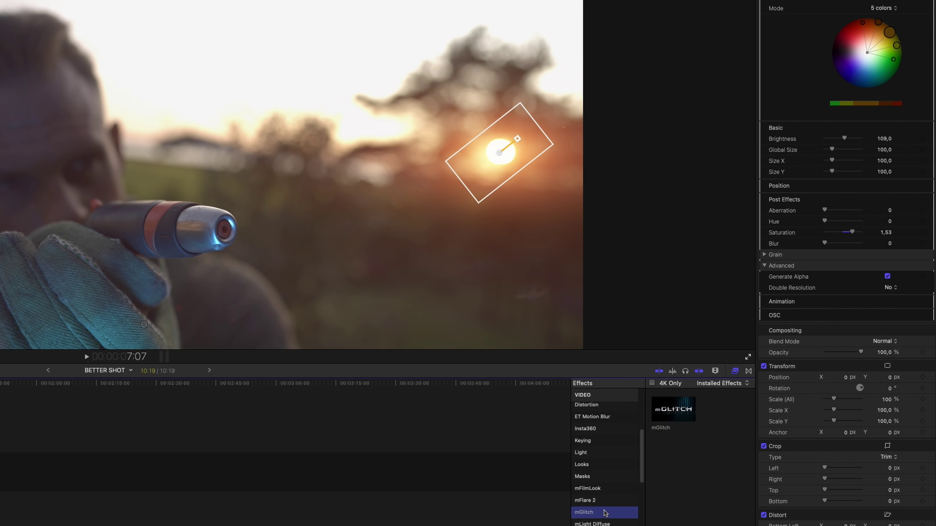
{"action": "left_click_drag", "start_coordinate": [657, 416], "coordinate": [87, 469]}
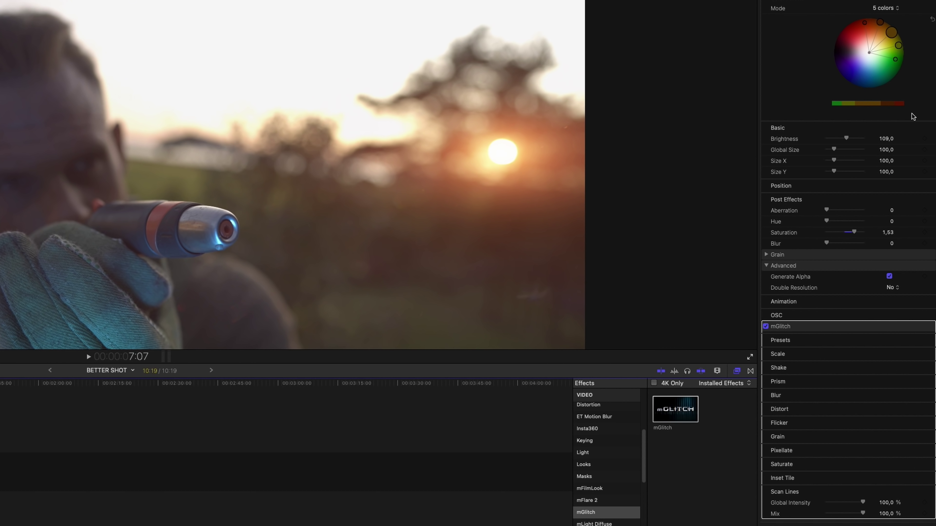
Expand mGlitch Shake and keyframe Horizontal Strength from 0 % at 7:08 to 1,16 % at 7:10
{"action": "scroll", "coordinate": [854, 339], "scroll_direction": "down", "scroll_amount": 2}
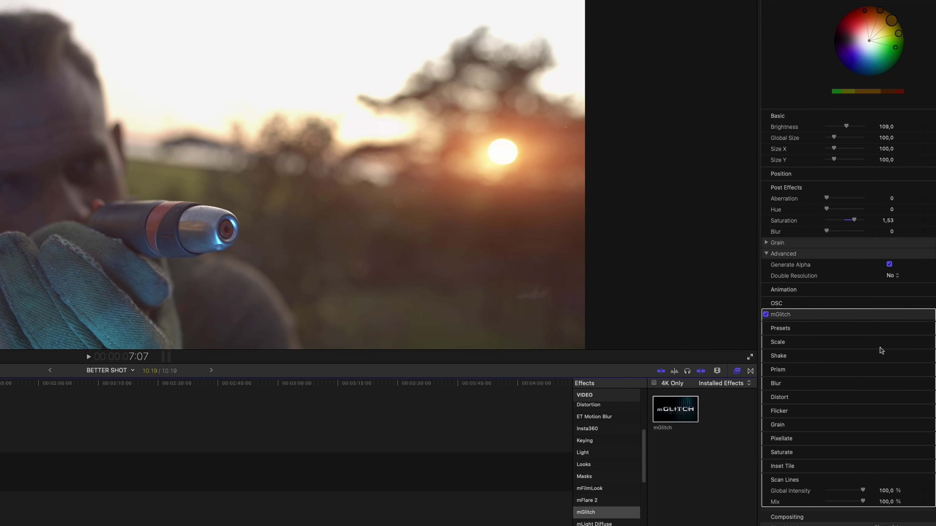
{"action": "left_click", "coordinate": [918, 356]}
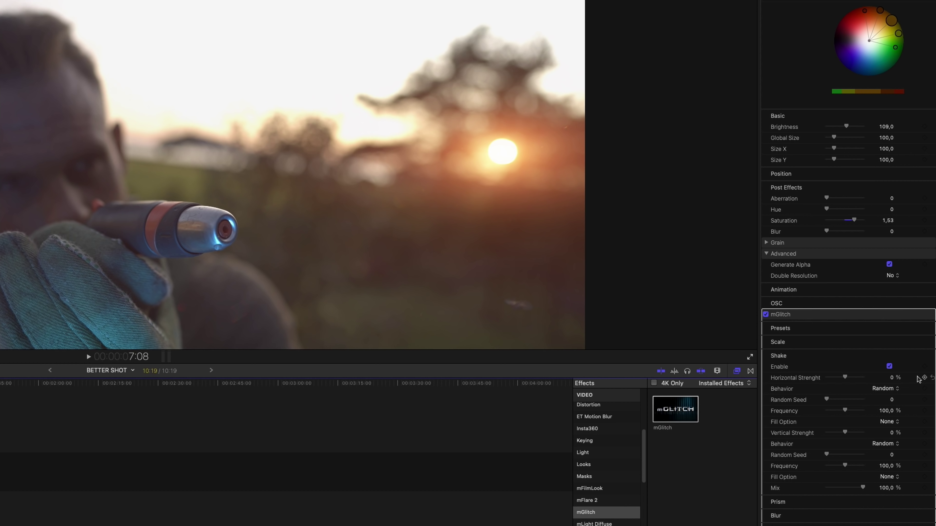
{"action": "scroll", "coordinate": [925, 382], "scroll_direction": "down", "scroll_amount": 5}
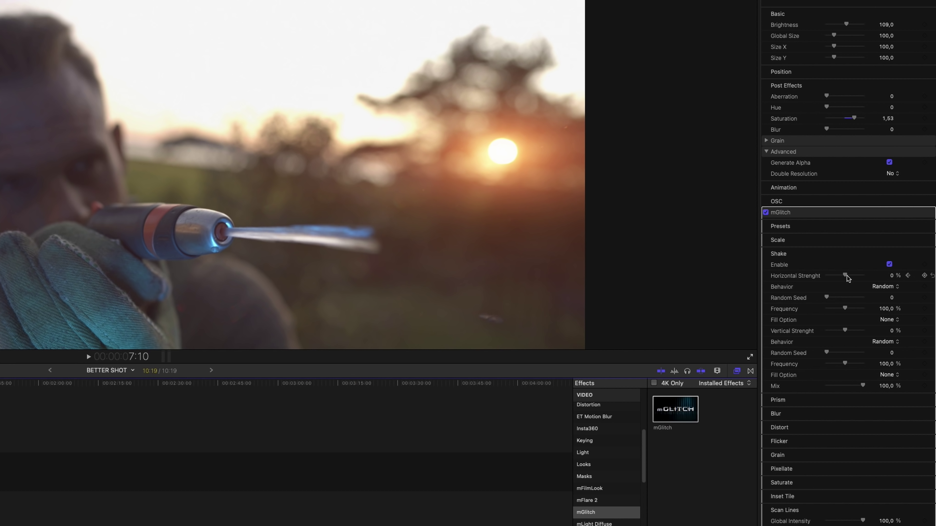
{"action": "left_click", "coordinate": [847, 275]}
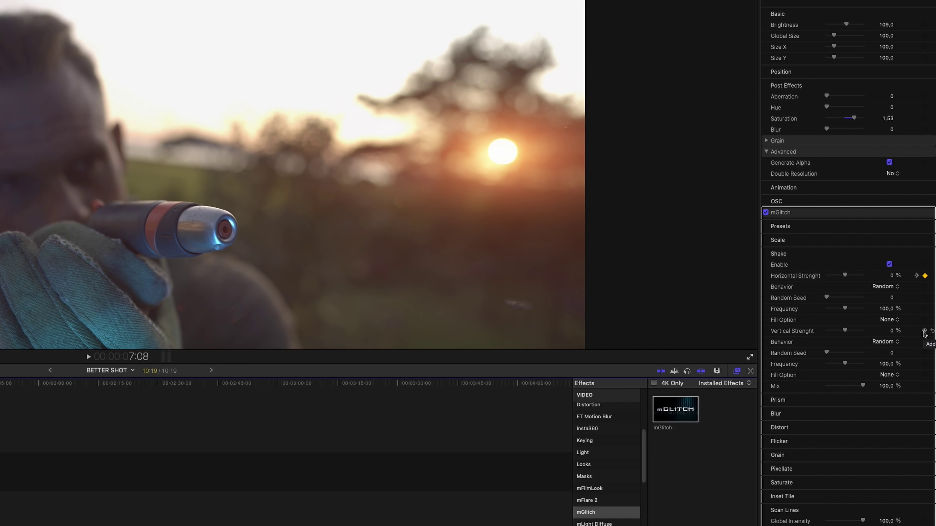
At the 7:10 keyframe, raise Vertical Strength to 0,58 % and play to preview the shake
{"action": "left_click", "coordinate": [915, 275]}
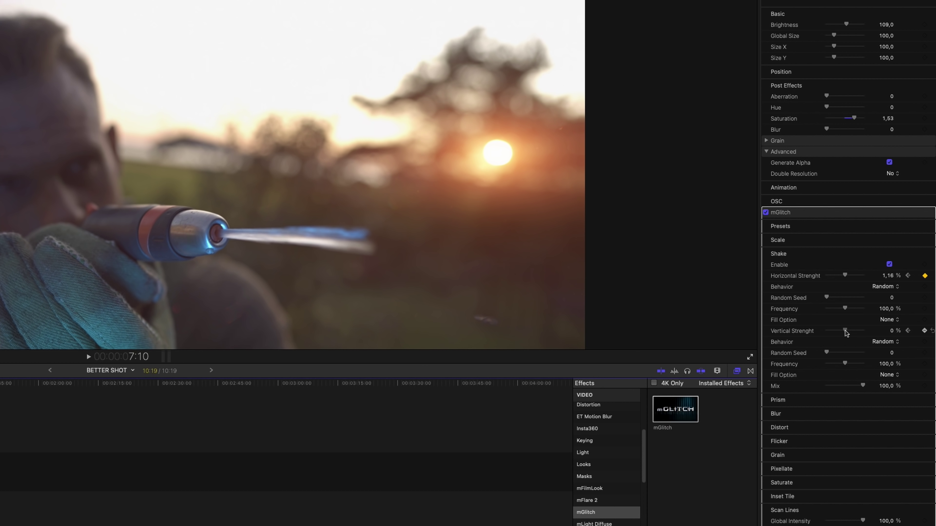
{"action": "left_click_drag", "start_coordinate": [846, 330], "coordinate": [846, 330]}
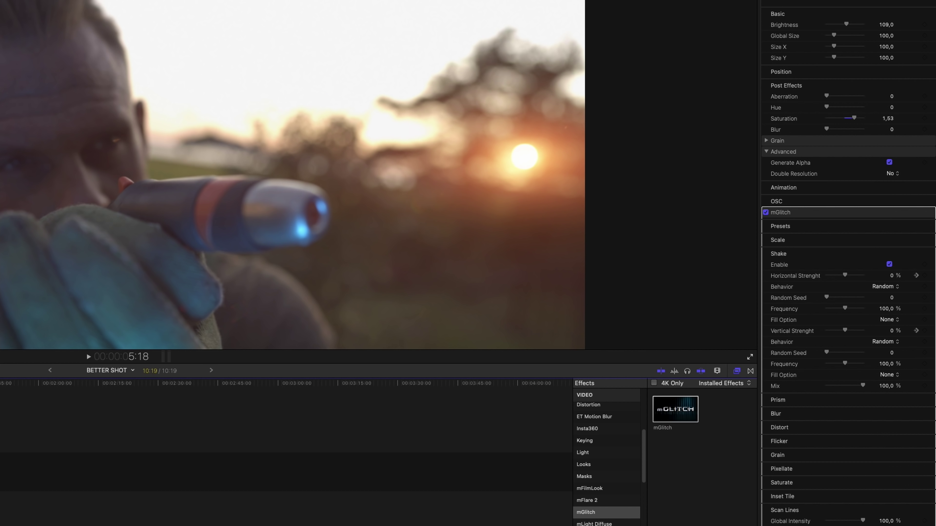
{"action": "key", "text": "space"}
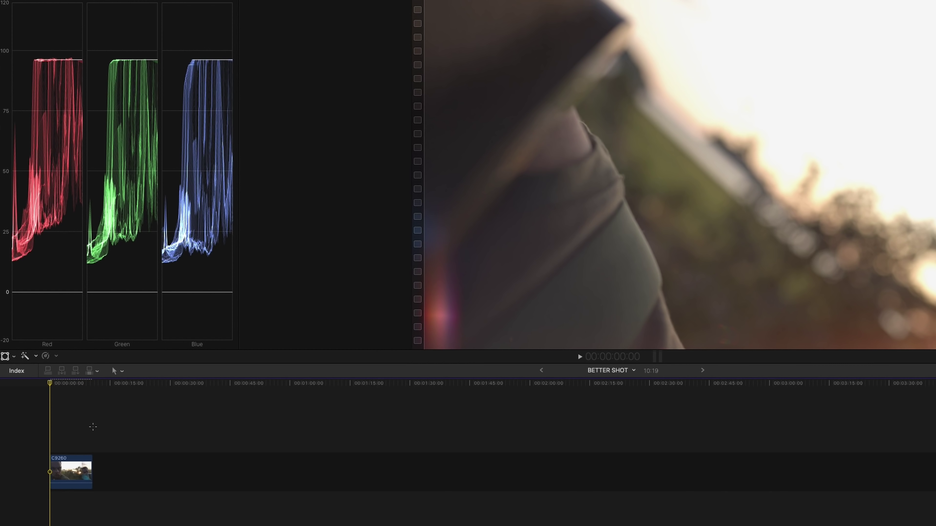
Set the C9260 clip's Scale (All) keyframe to 100 % at 10:18 and replay from the start
{"action": "left_click", "coordinate": [83, 472]}
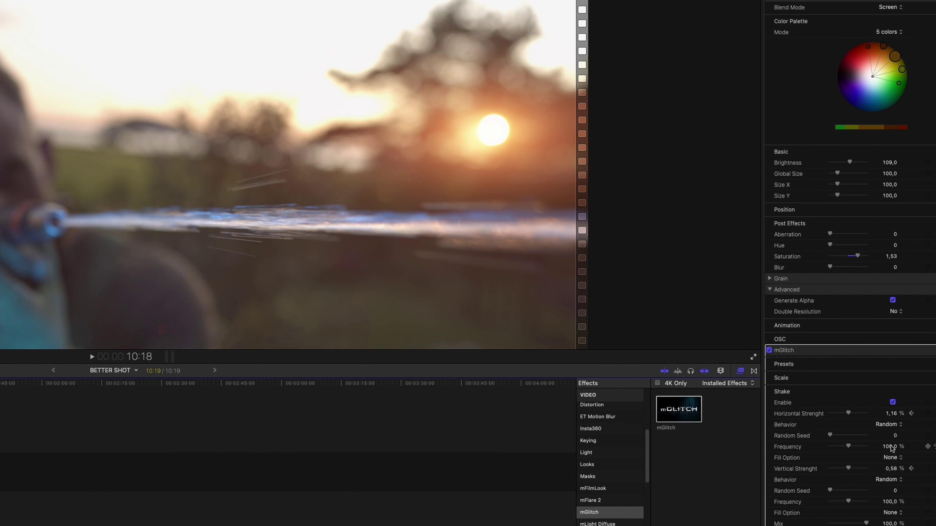
{"action": "scroll", "coordinate": [848, 314], "scroll_direction": "down", "scroll_amount": 15}
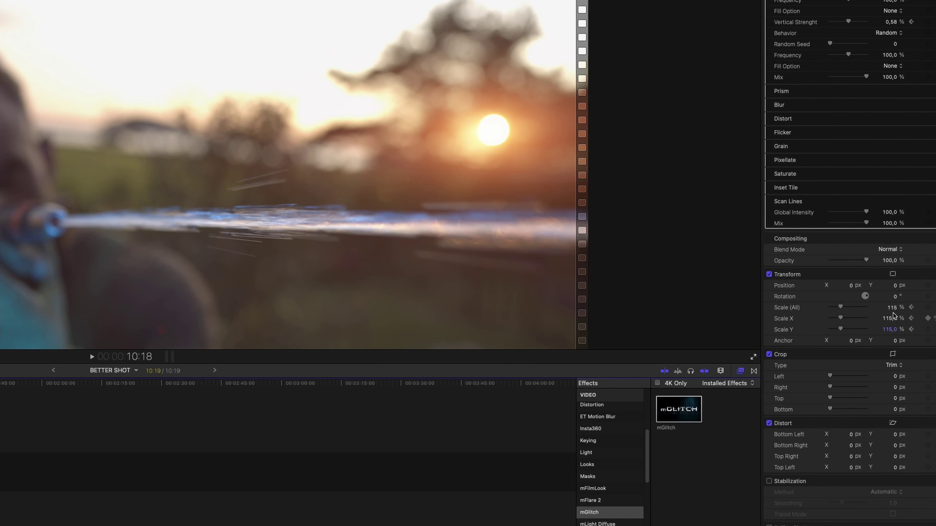
{"action": "type", "text": "0"}
{"action": "key", "text": "Return"}
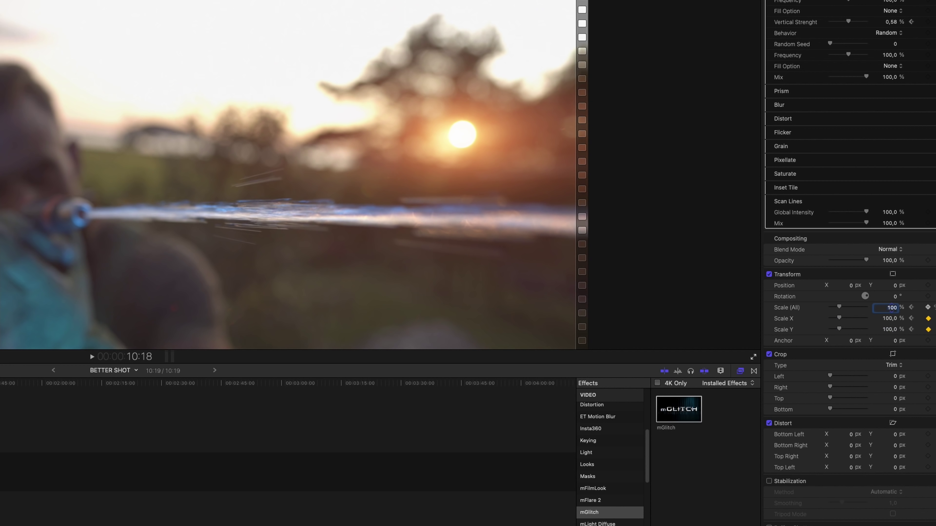
{"action": "key", "text": "space"}
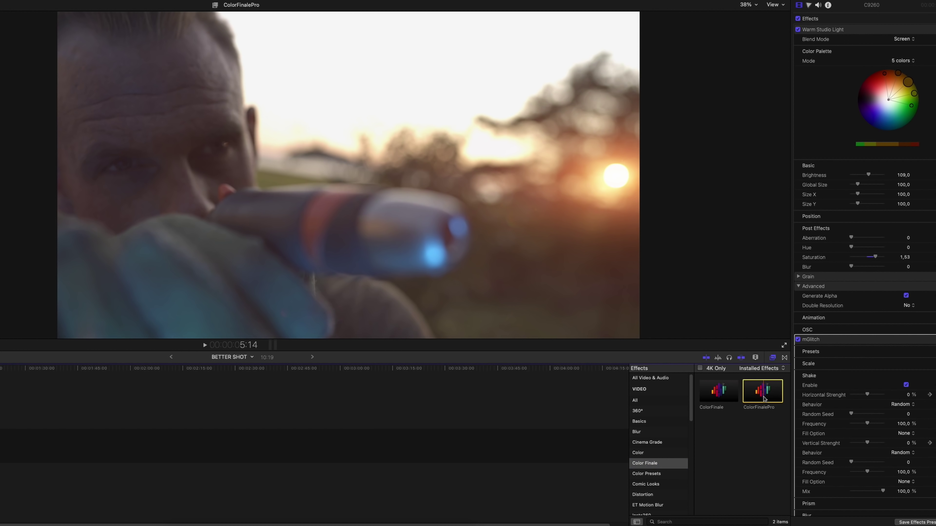
Apply ColorFinalePro to the C9260 hose clip and bring its Inspector controls into view
{"action": "left_click_drag", "start_coordinate": [764, 400], "coordinate": [30, 442]}
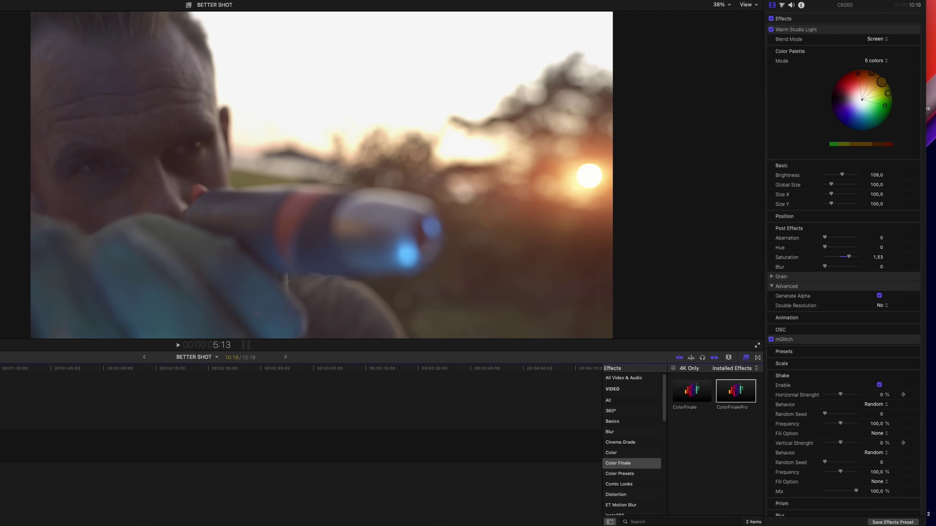
{"action": "scroll", "coordinate": [856, 263], "scroll_direction": "down", "scroll_amount": 15}
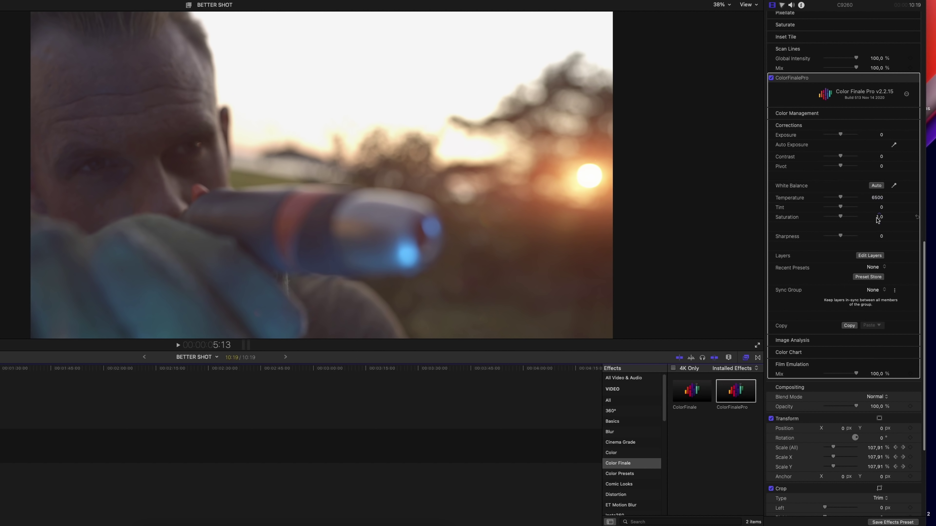
Open the Color Finale layer editor beside the viewer and add a Color Wheels layer
{"action": "left_click", "coordinate": [876, 256]}
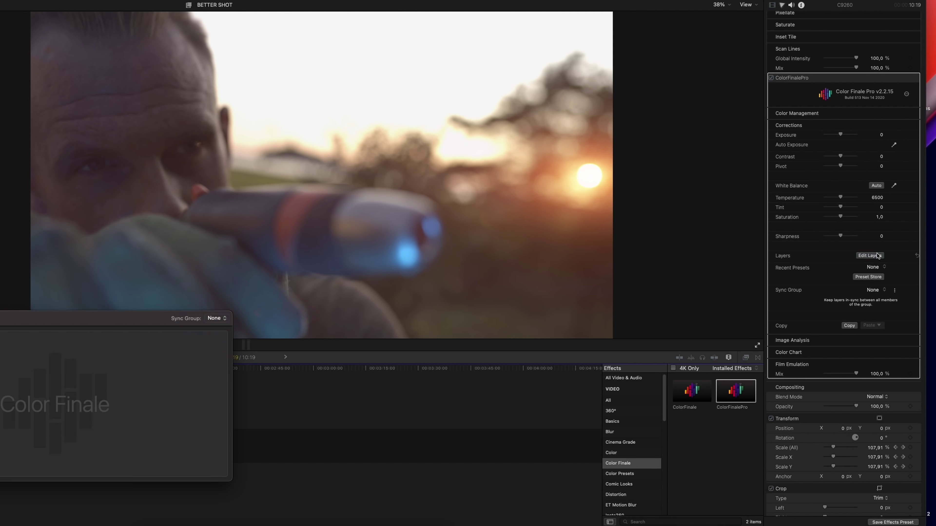
{"action": "left_click_drag", "start_coordinate": [567, 229], "coordinate": [597, 199]}
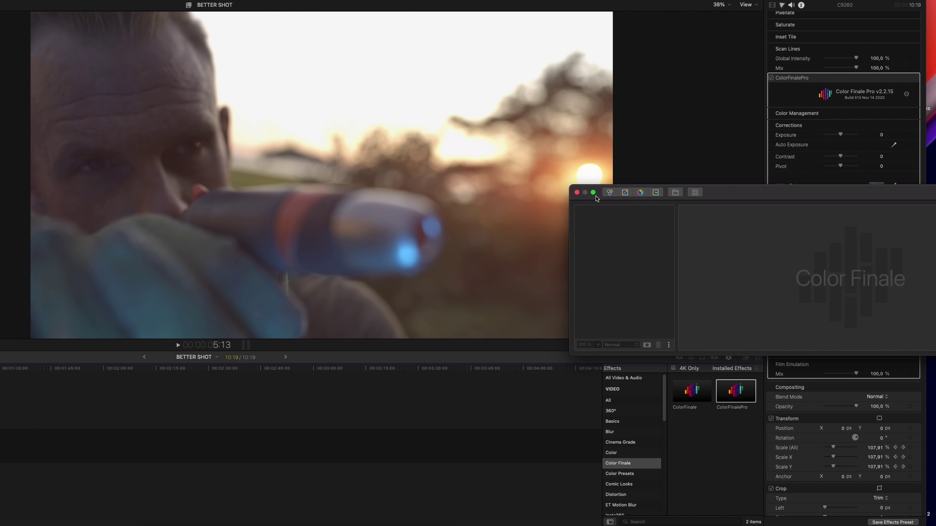
{"action": "left_click", "coordinate": [610, 193]}
Set the color wheels to Lift -0,11, Gamma 0,06 and Gain 0,02
{"action": "left_click_drag", "start_coordinate": [804, 198], "coordinate": [742, 173]}
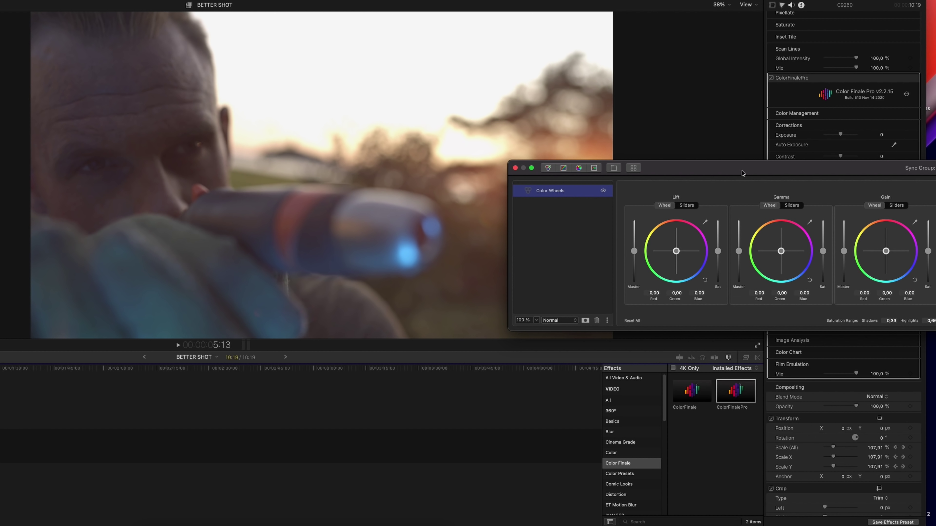
{"action": "mouse_move", "coordinate": [718, 251]}
{"action": "left_mouse_down"}
{"action": "mouse_move", "coordinate": [718, 265]}
{"action": "mouse_move", "coordinate": [717, 256]}
{"action": "left_mouse_up"}
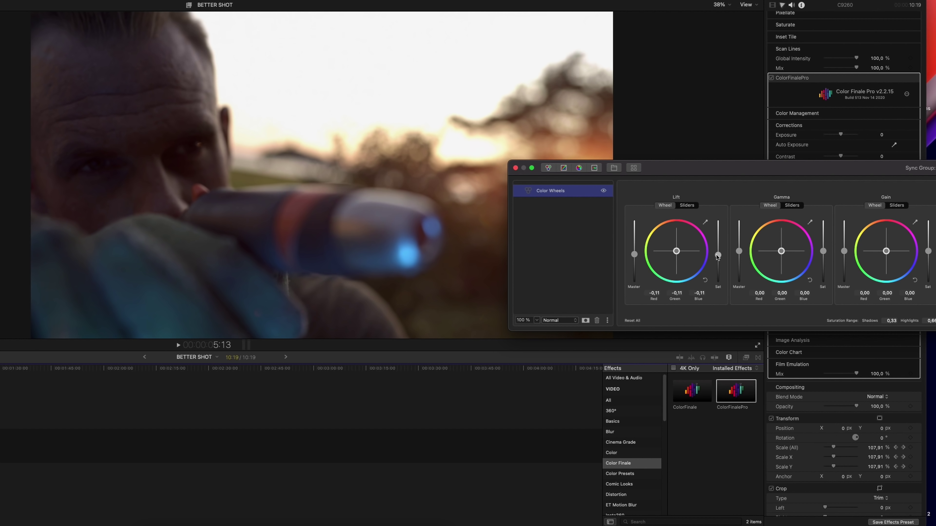
{"action": "left_click_drag", "start_coordinate": [739, 252], "coordinate": [740, 251]}
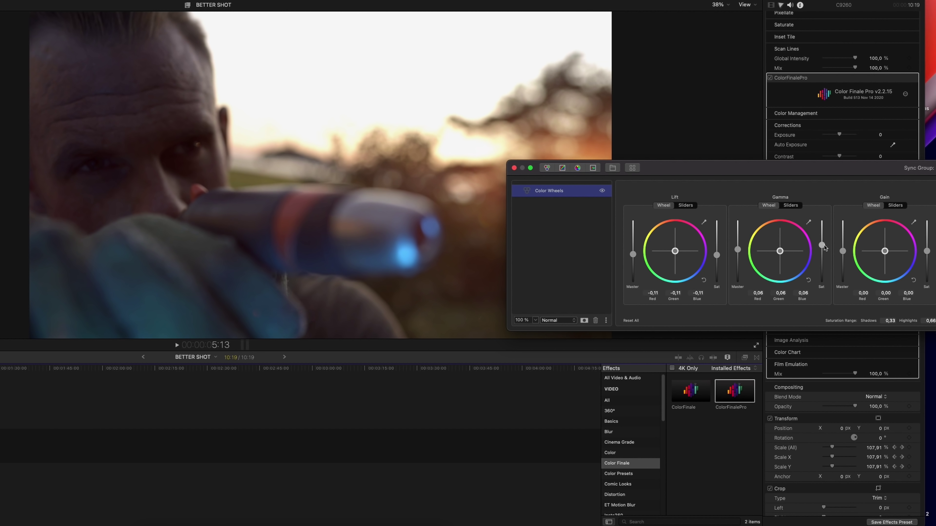
{"action": "mouse_move", "coordinate": [824, 247]}
{"action": "left_mouse_down"}
{"action": "mouse_move", "coordinate": [824, 238]}
{"action": "mouse_move", "coordinate": [842, 250]}
{"action": "left_mouse_up"}
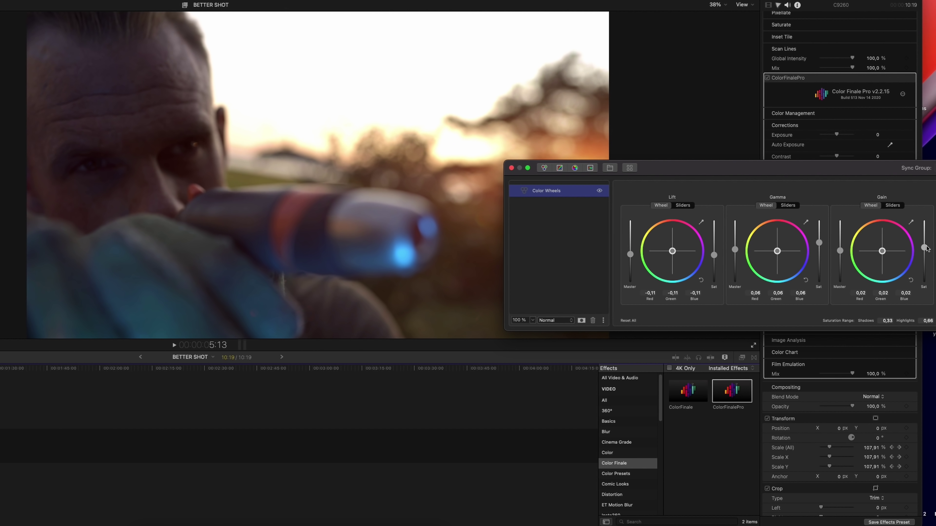
Add a Curves layer and bend the Master curve into a gentle contrast S-curve
{"action": "left_click", "coordinate": [560, 169]}
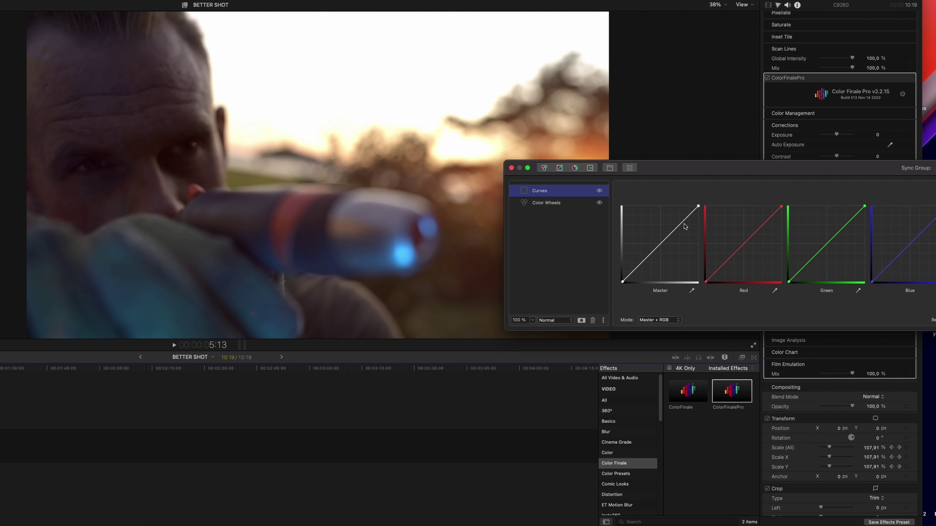
{"action": "left_click_drag", "start_coordinate": [684, 221], "coordinate": [680, 220]}
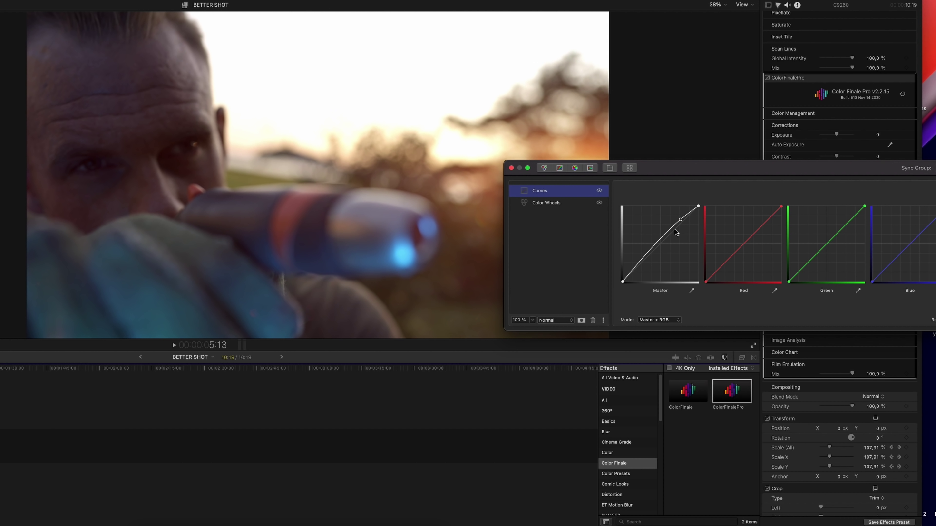
{"action": "left_click_drag", "start_coordinate": [646, 256], "coordinate": [647, 257]}
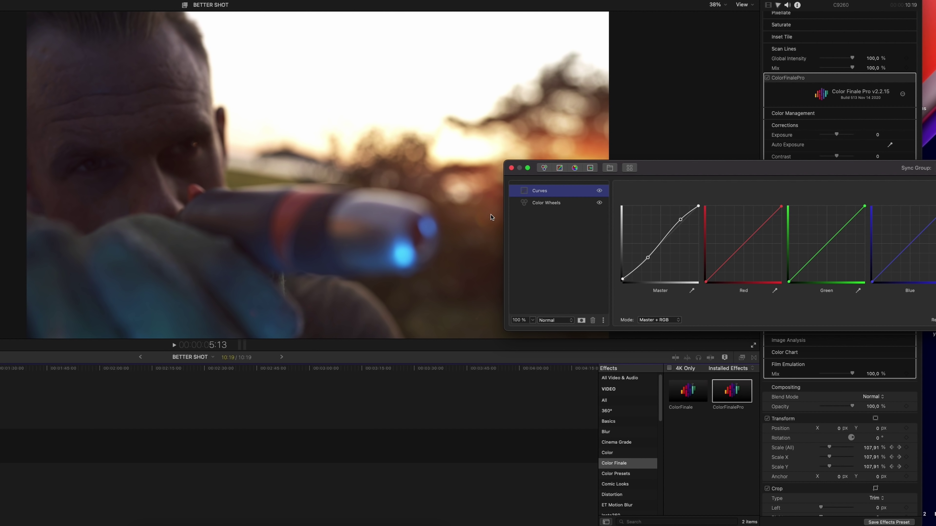
Compare the ColorFinalePro grade off and on, then lower Warm Studio Light saturation to 1,21
{"action": "left_click", "coordinate": [512, 169]}
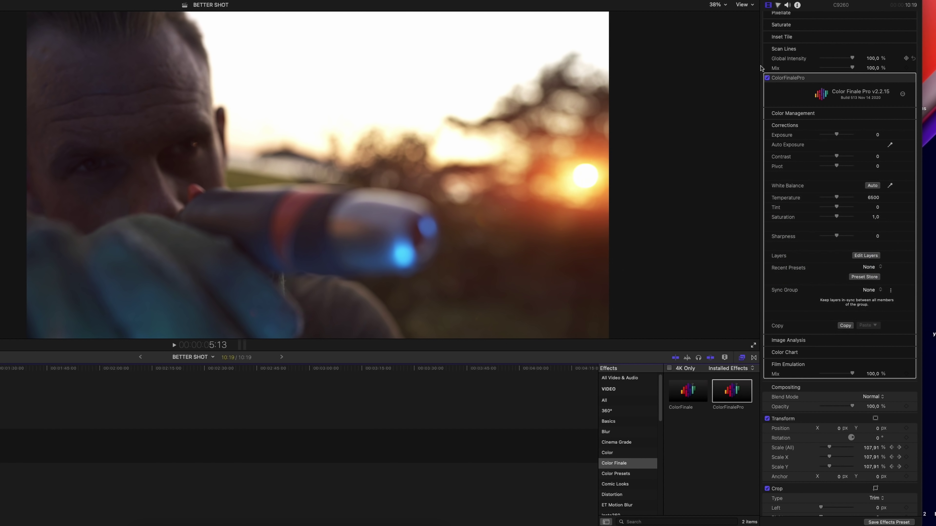
{"action": "left_click", "coordinate": [767, 78]}
{"action": "left_click", "coordinate": [768, 78]}
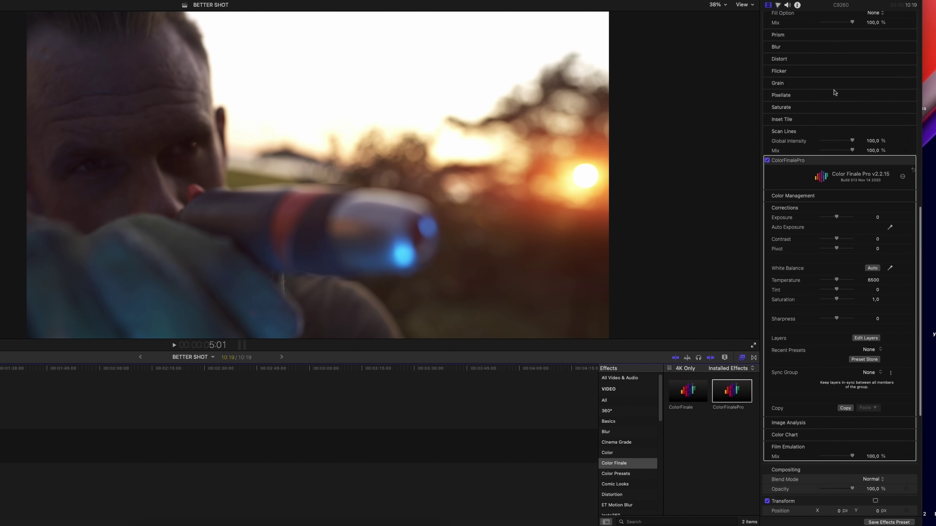
{"action": "scroll", "coordinate": [839, 114], "scroll_direction": "up", "scroll_amount": 8}
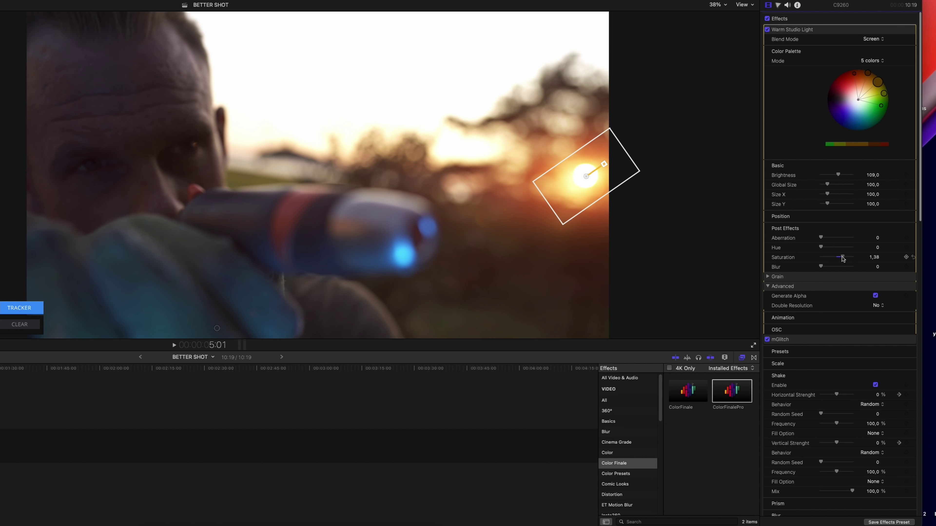
{"action": "left_click_drag", "start_coordinate": [843, 259], "coordinate": [839, 259]}
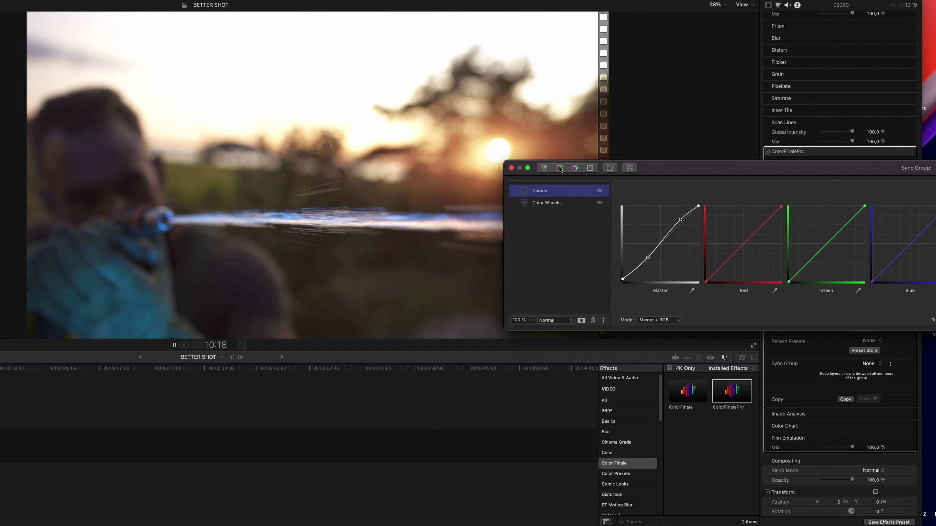
Add an HSL Curves layer and shift the sampled blue water's hue on Hue vs Hue
{"action": "left_click", "coordinate": [590, 168]}
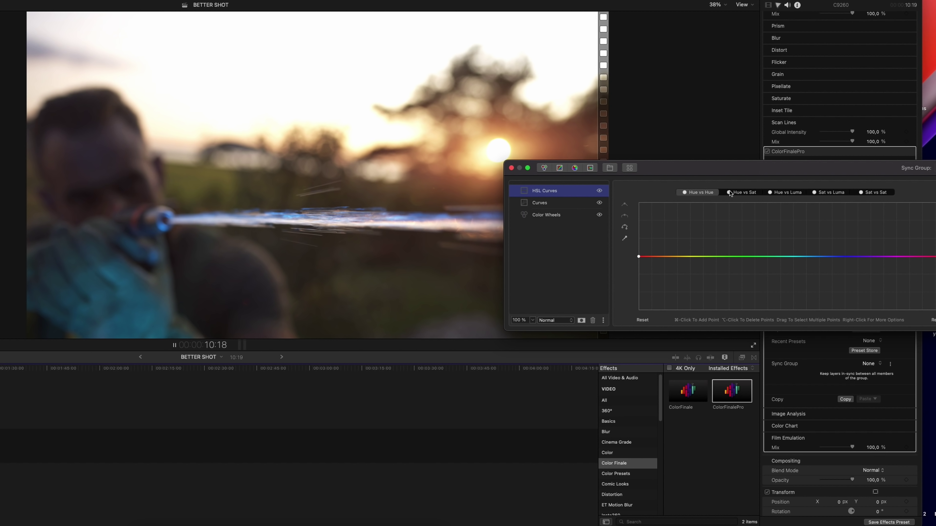
{"action": "left_click", "coordinate": [624, 239]}
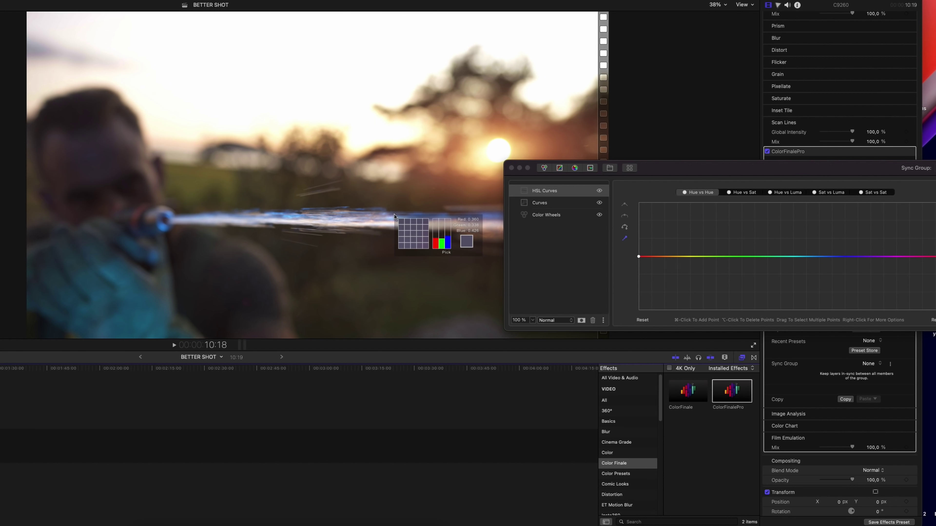
{"action": "left_click", "coordinate": [402, 217]}
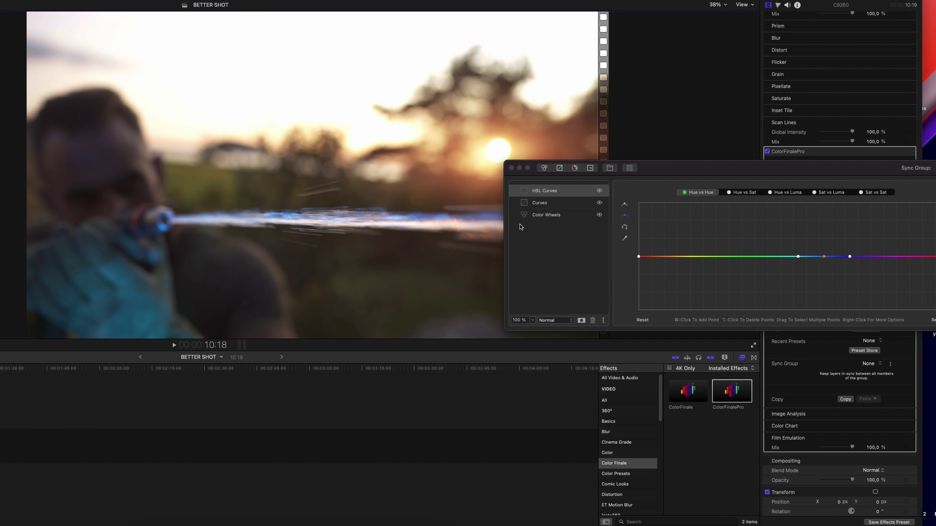
{"action": "mouse_move", "coordinate": [824, 256]}
{"action": "left_mouse_down"}
{"action": "mouse_move", "coordinate": [822, 247]}
{"action": "mouse_move", "coordinate": [821, 271]}
{"action": "left_mouse_up"}
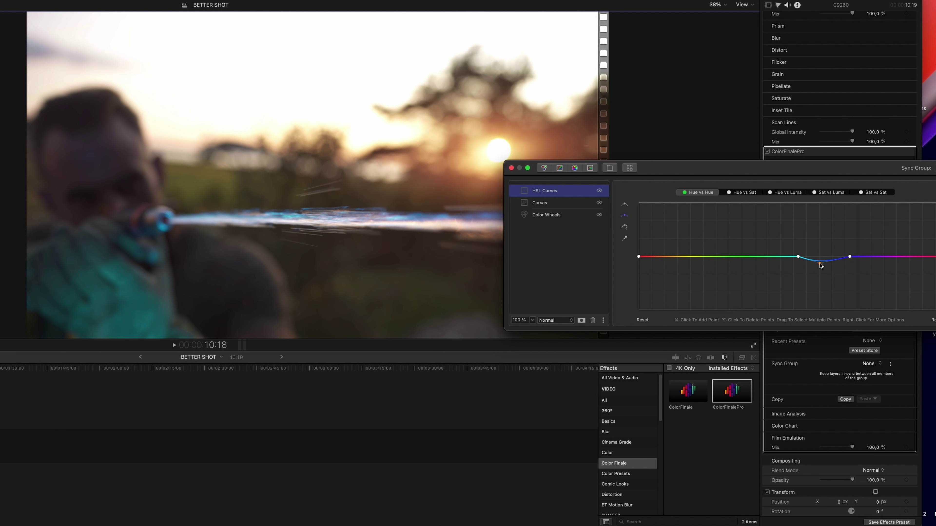
Boost the blue stream's saturation on the Hue vs Sat curve using a sampled point
{"action": "left_click", "coordinate": [746, 194]}
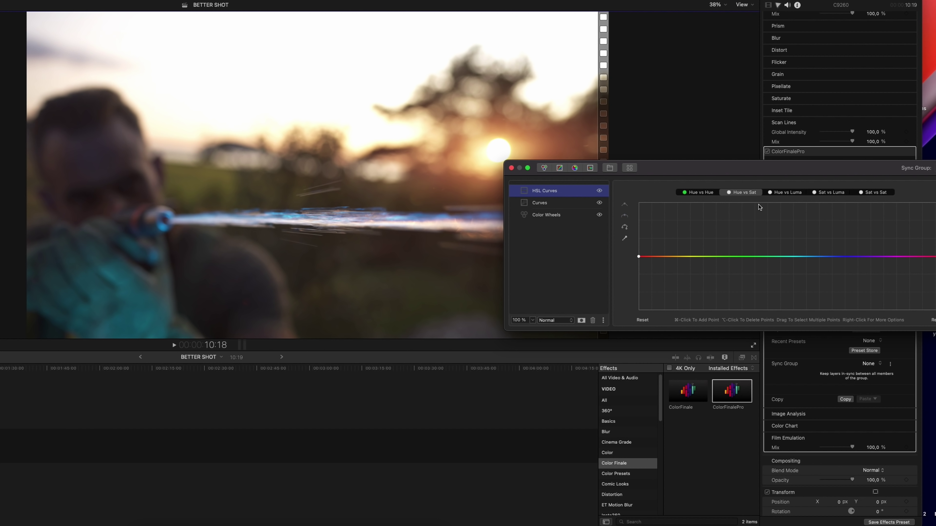
{"action": "left_click_drag", "start_coordinate": [461, 233], "coordinate": [451, 233]}
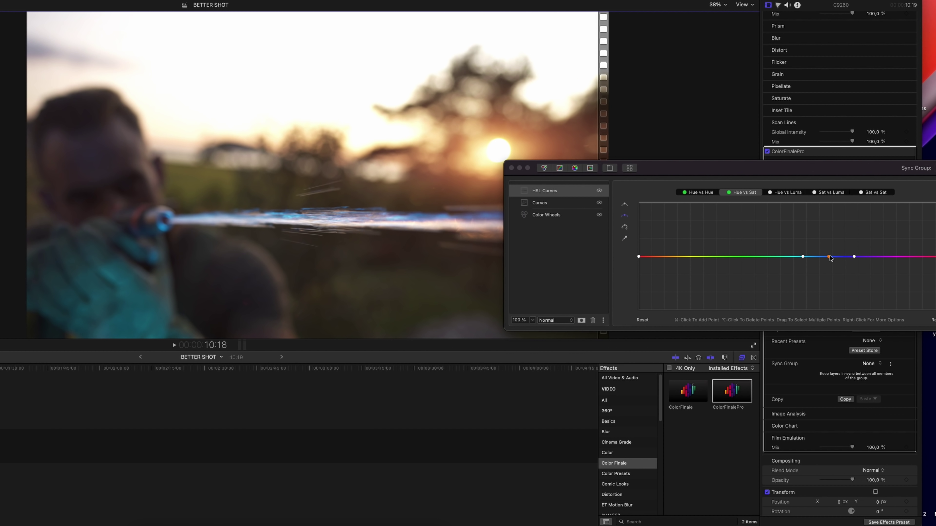
{"action": "left_click_drag", "start_coordinate": [829, 256], "coordinate": [831, 246]}
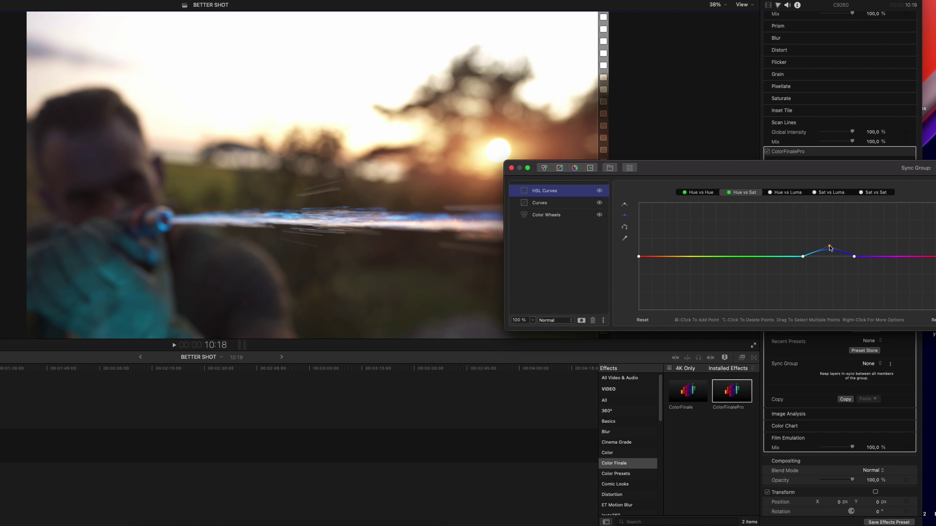